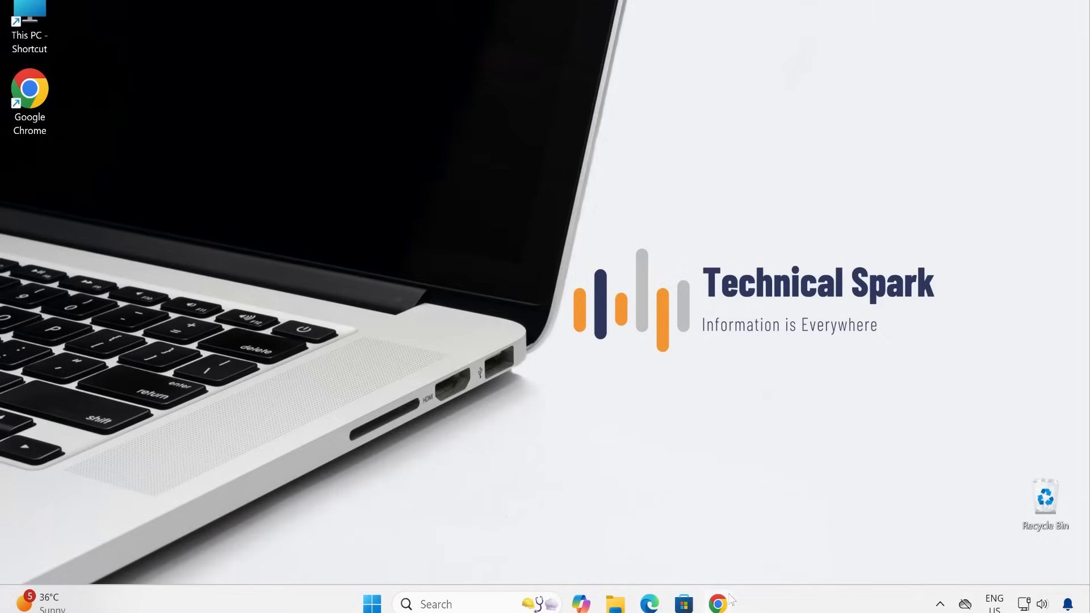
Go from the browser into Sophos Central's My Products > Endpoint dashboard
{"action": "left_click", "coordinate": [718, 603]}
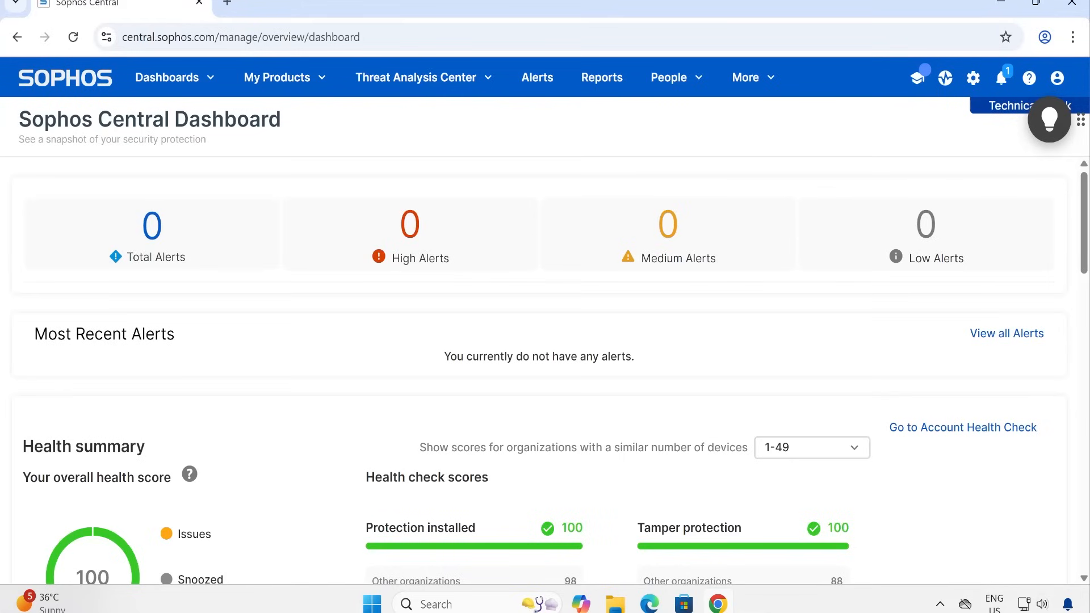
{"action": "left_click", "coordinate": [324, 81]}
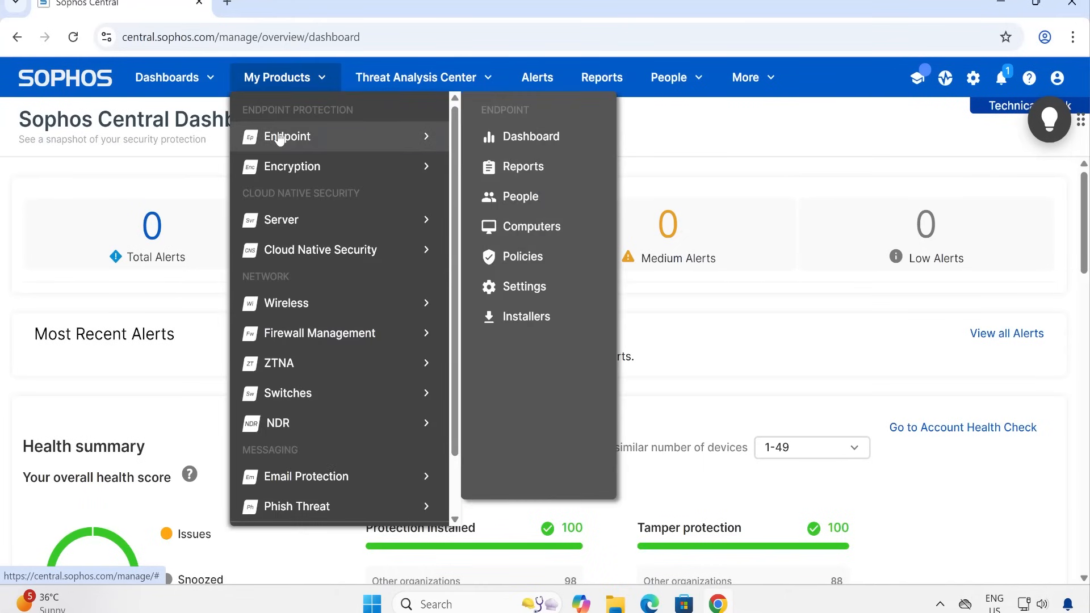
{"action": "mouse_move", "coordinate": [288, 137]}
{"action": "left_click", "coordinate": [309, 139]}
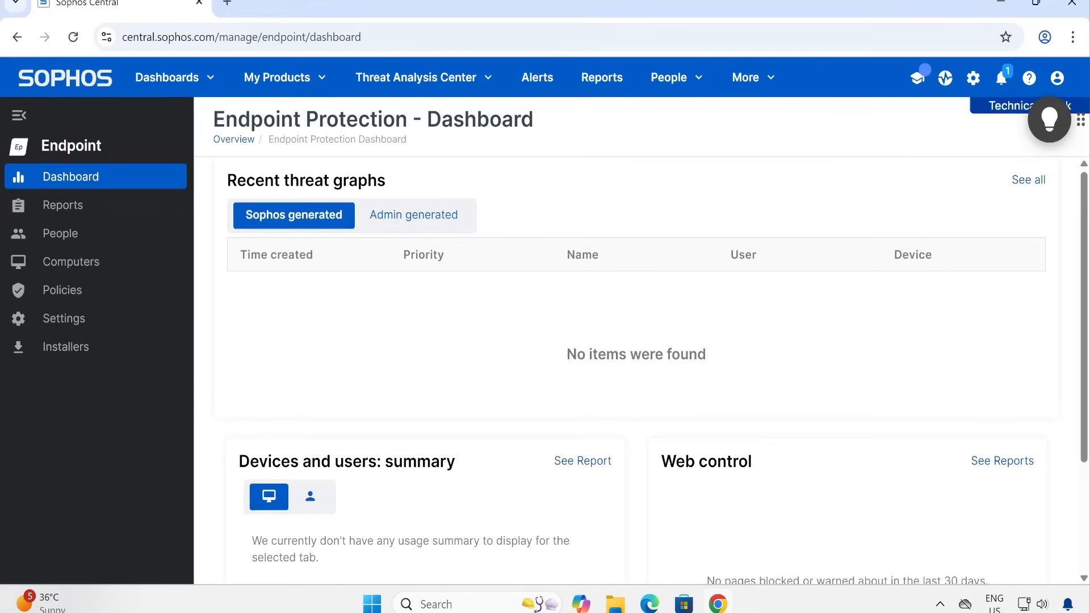
Review the Installers page, highlighting the Endpoint Protection, Full malware protection and XDR Sensor headings
{"action": "left_click", "coordinate": [68, 346]}
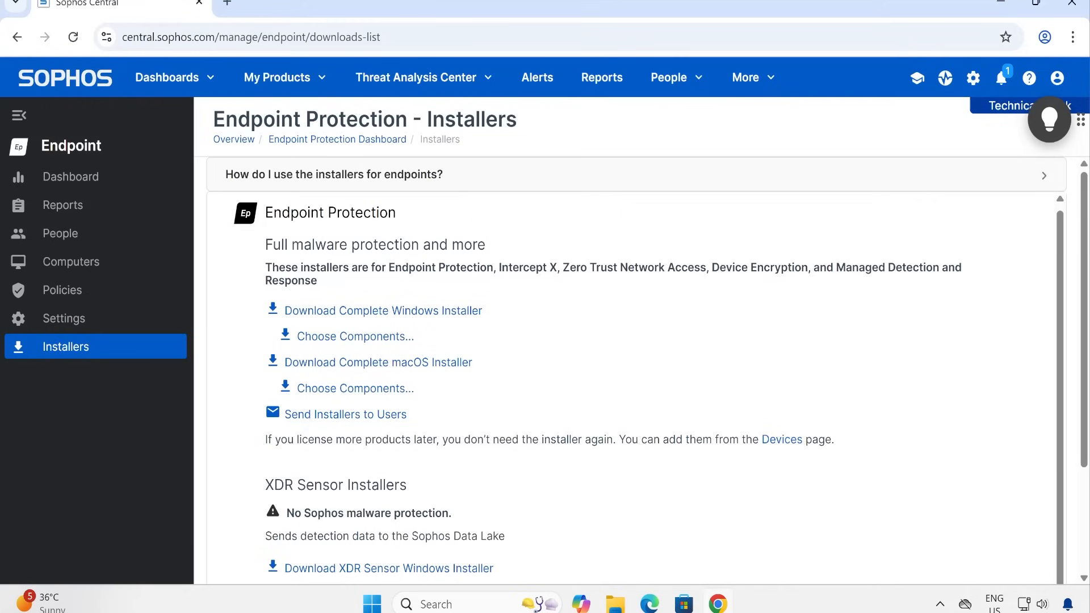
{"action": "left_click_drag", "start_coordinate": [265, 212], "coordinate": [409, 221]}
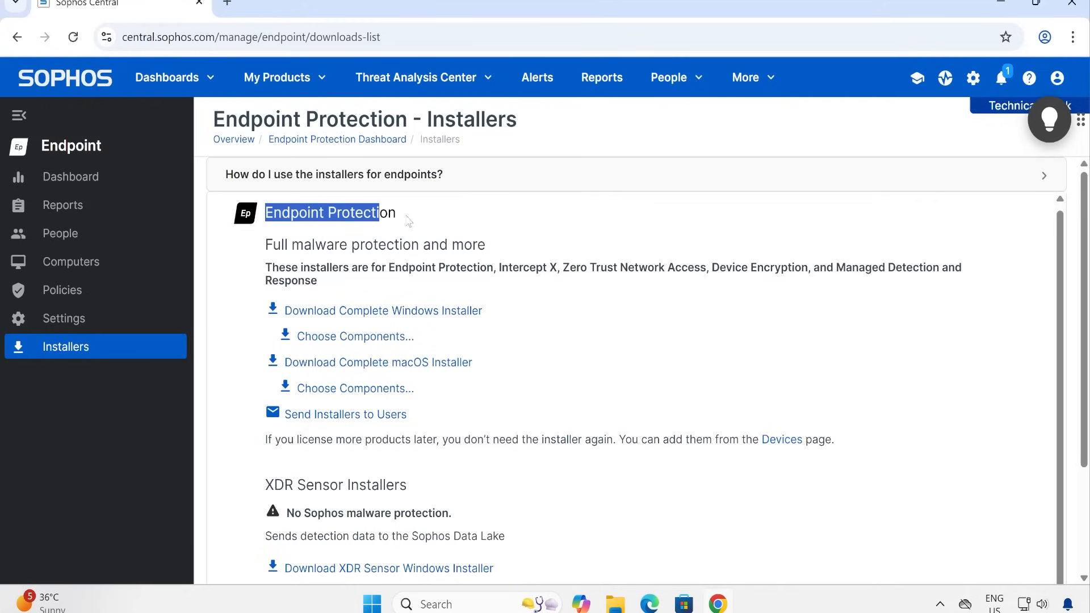
{"action": "left_click_drag", "start_coordinate": [265, 245], "coordinate": [484, 245]}
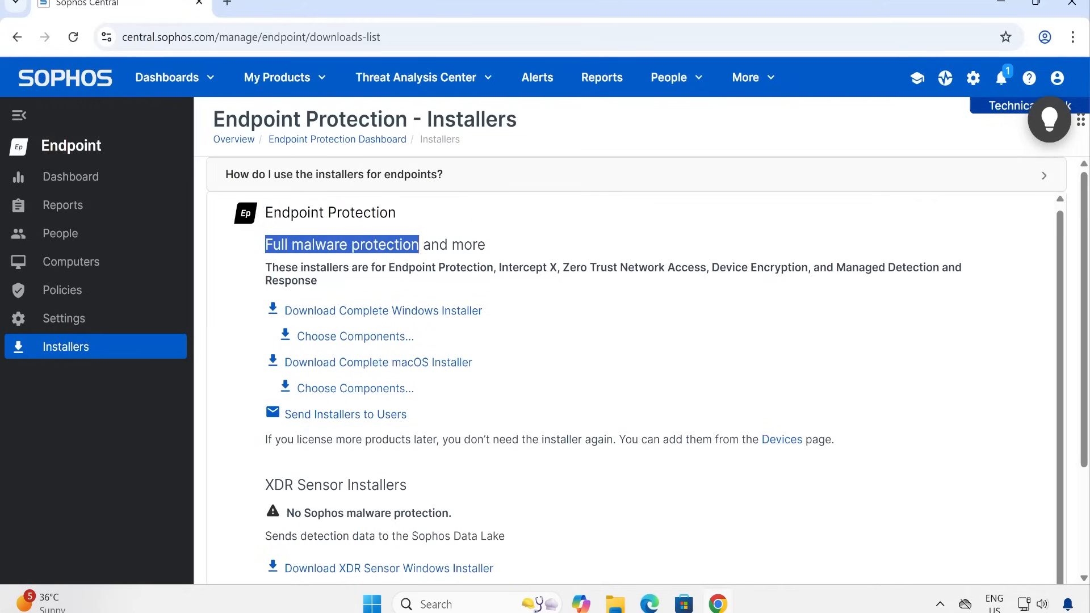
{"action": "left_click_drag", "start_coordinate": [265, 484], "coordinate": [410, 491]}
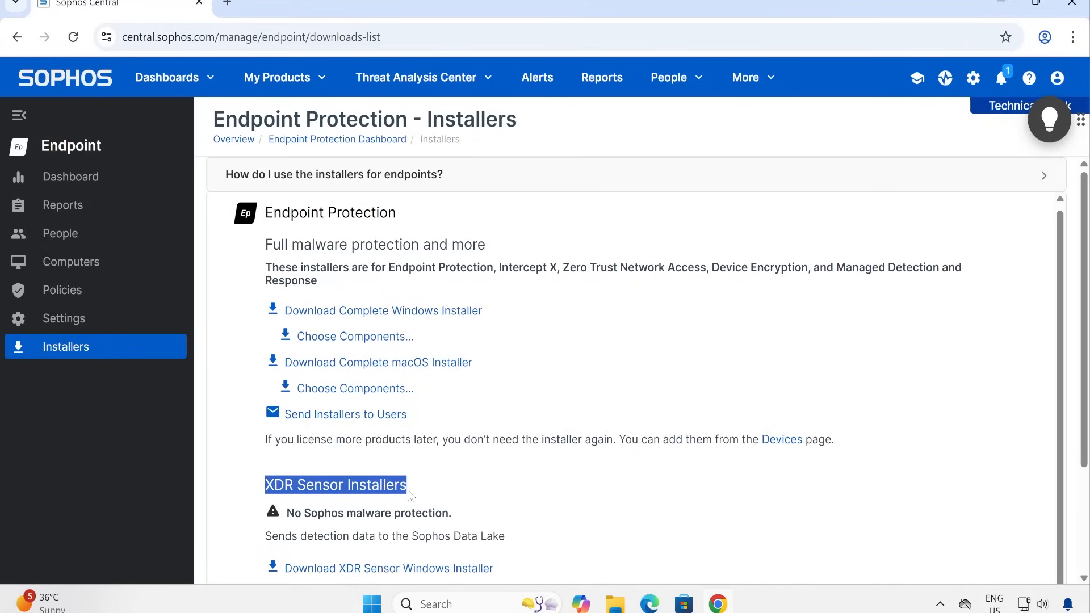
{"action": "left_click", "coordinate": [266, 491]}
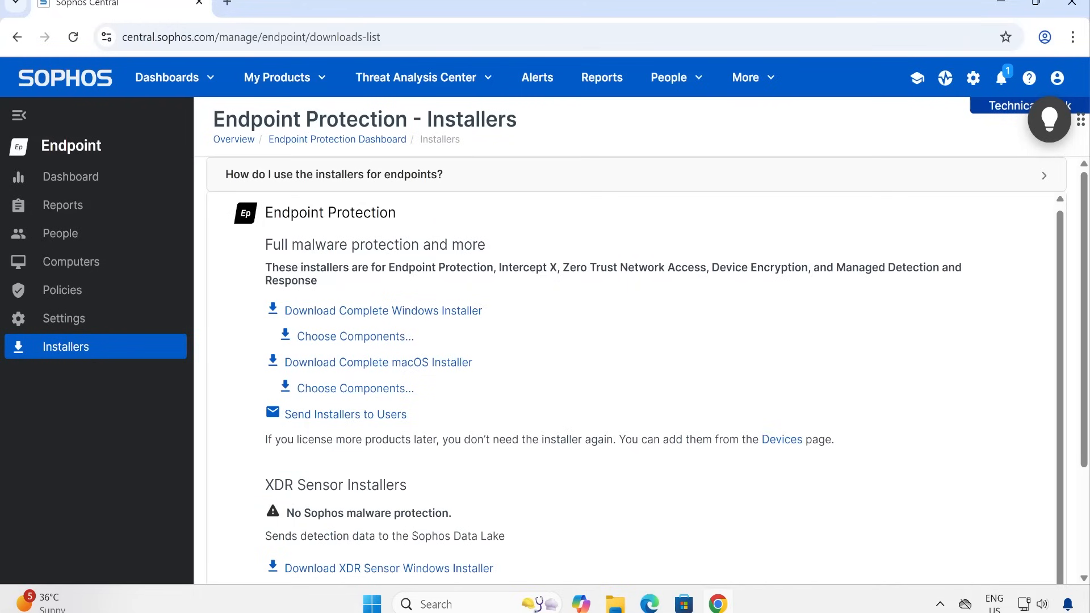
{"action": "left_click_drag", "start_coordinate": [264, 484], "coordinate": [343, 486]}
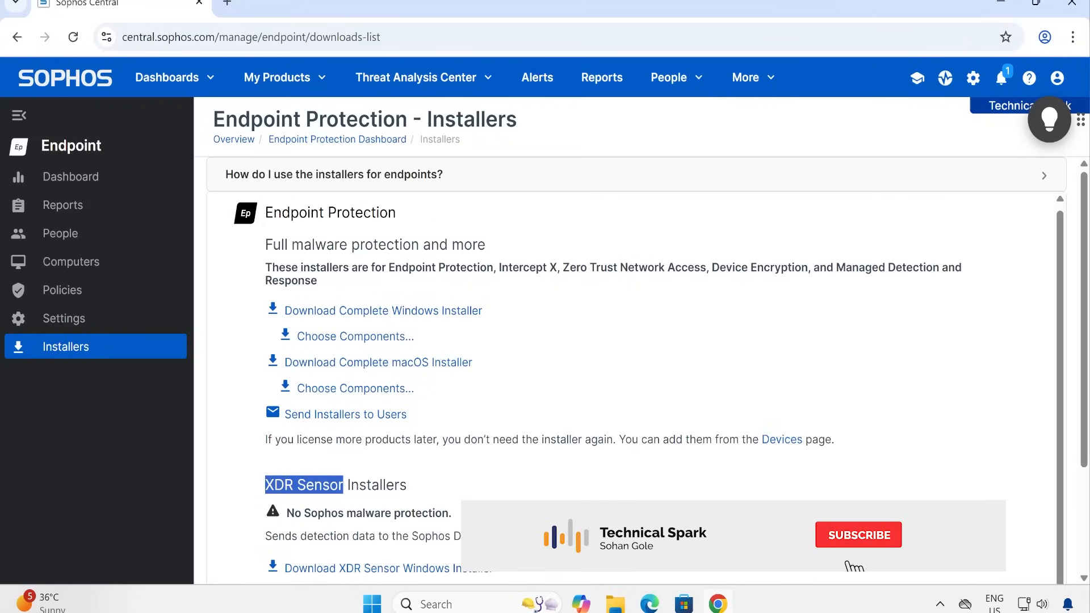
{"action": "left_click", "coordinate": [343, 487]}
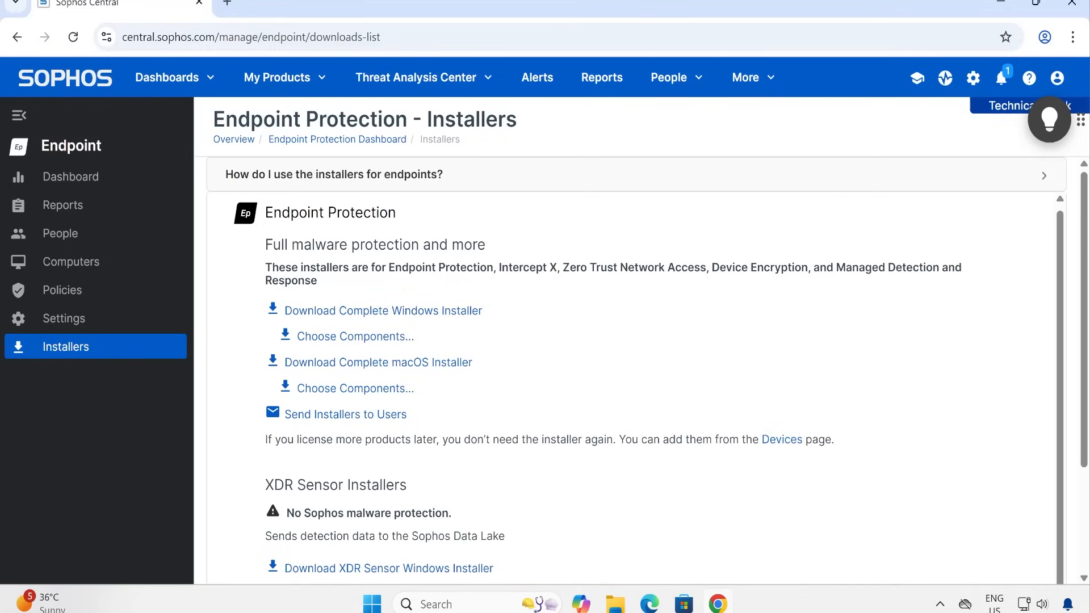
Return to the Endpoint Protection dashboard from the sidebar
{"action": "left_click", "coordinate": [77, 177]}
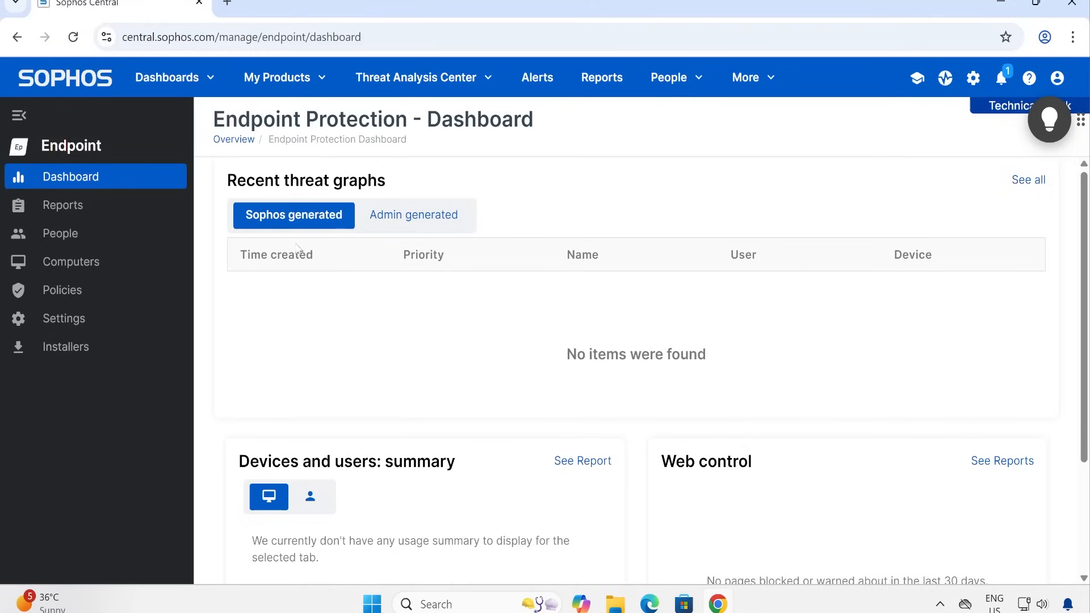
{"action": "left_click", "coordinate": [400, 218]}
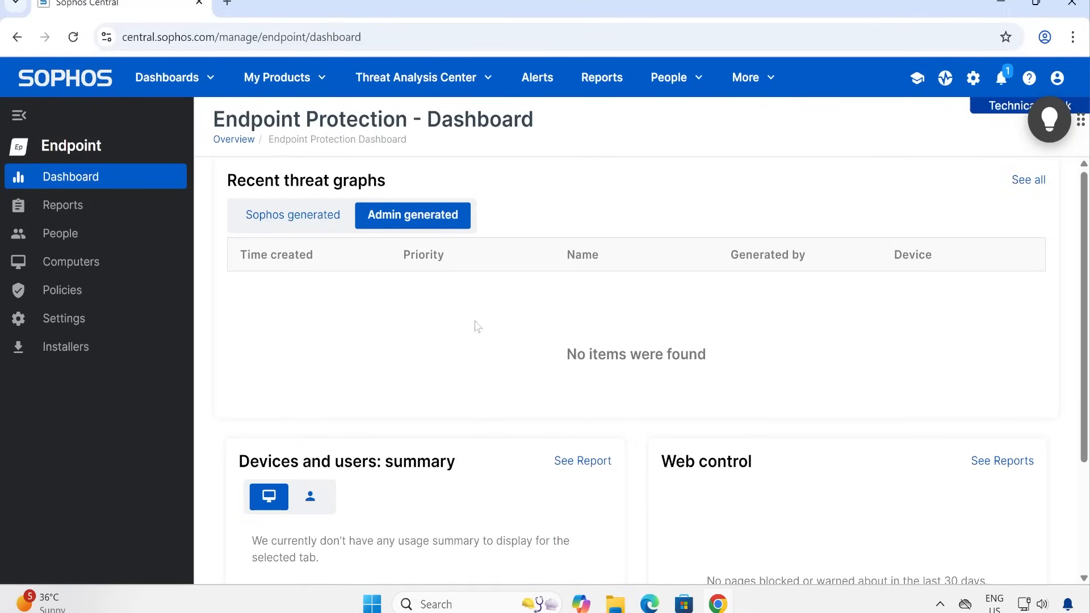
{"action": "scroll", "coordinate": [474, 325], "scroll_direction": "down", "scroll_amount": 2}
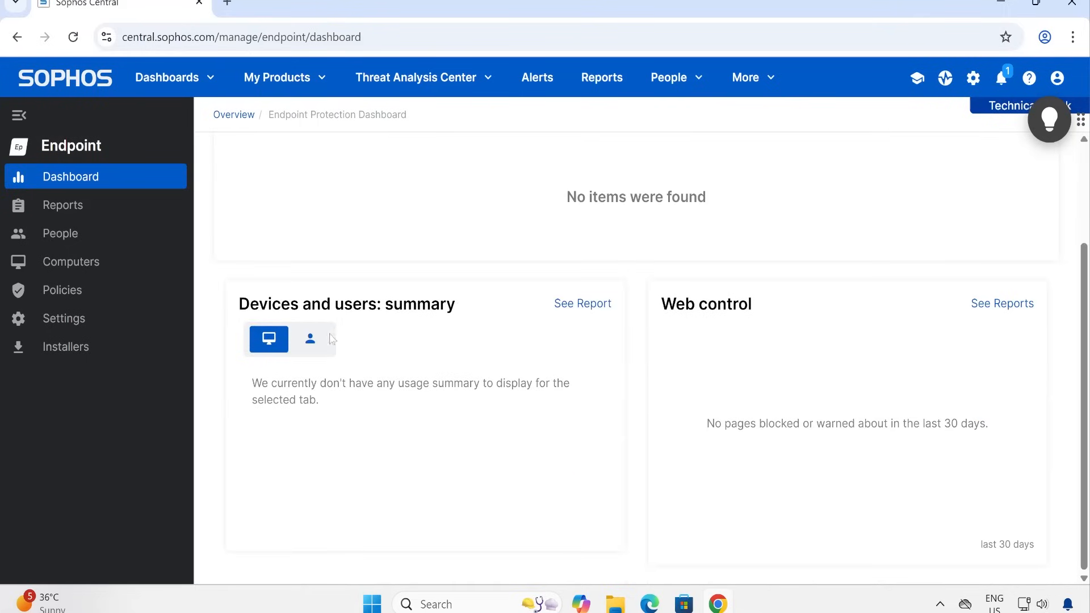
{"action": "left_click", "coordinate": [311, 339]}
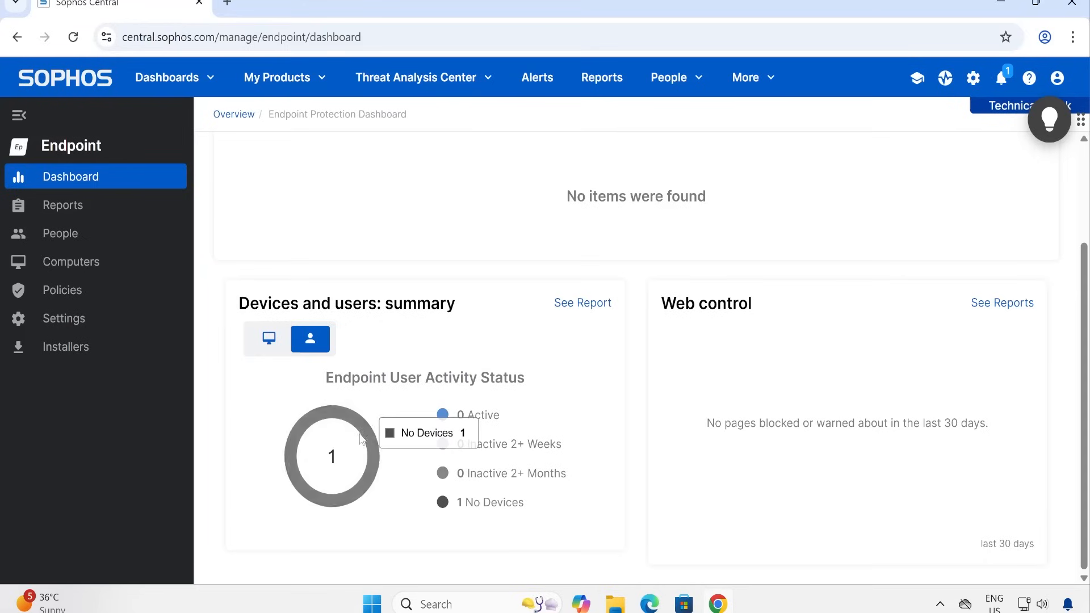
{"action": "mouse_move", "coordinate": [361, 426]}
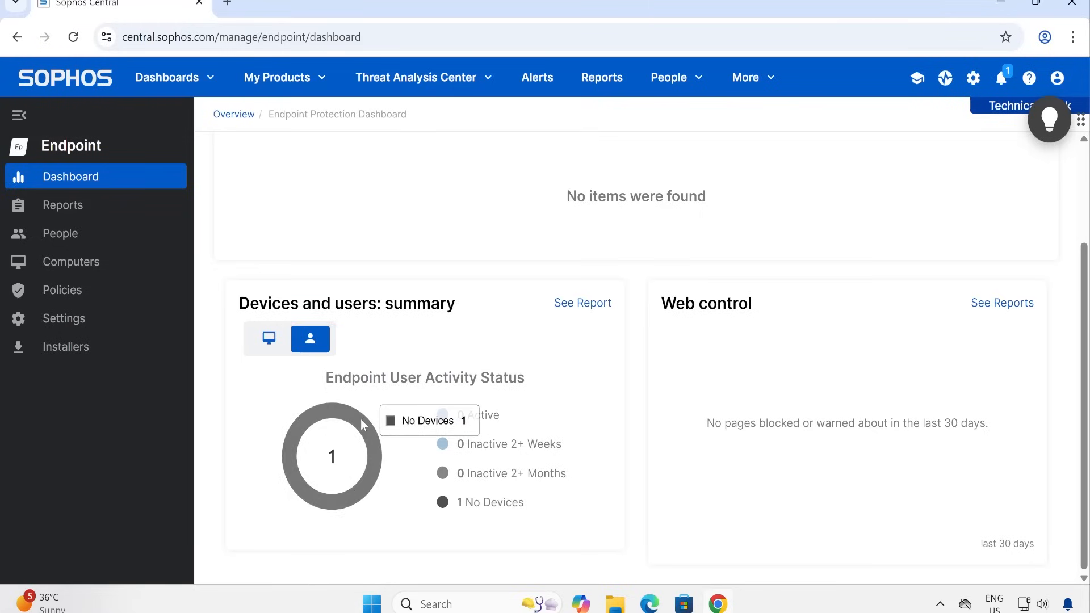
{"action": "left_click", "coordinate": [274, 345]}
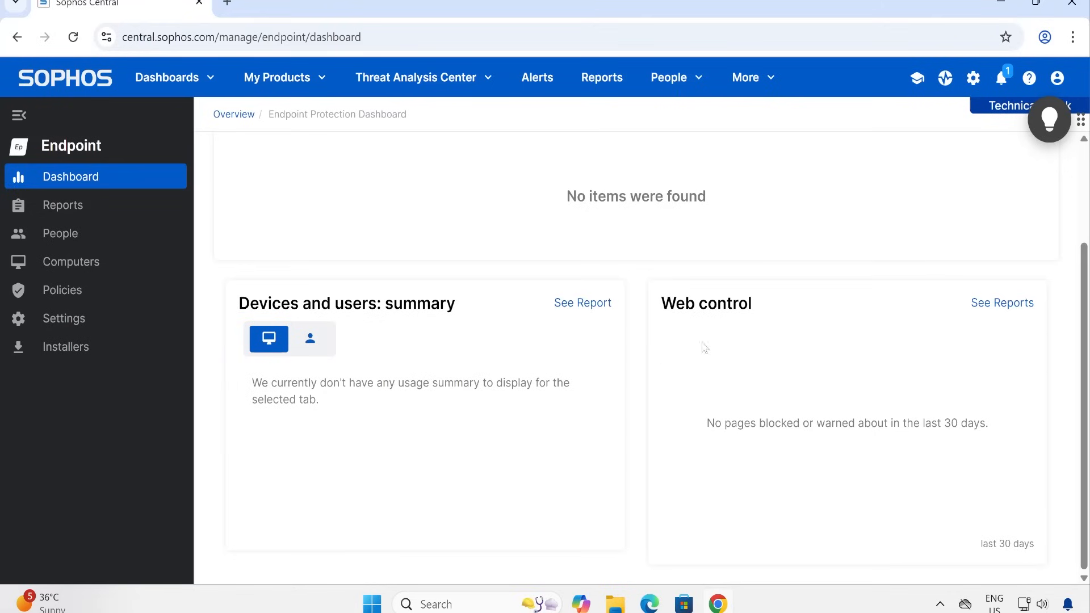
{"action": "scroll", "coordinate": [749, 397], "scroll_direction": "up", "scroll_amount": 2}
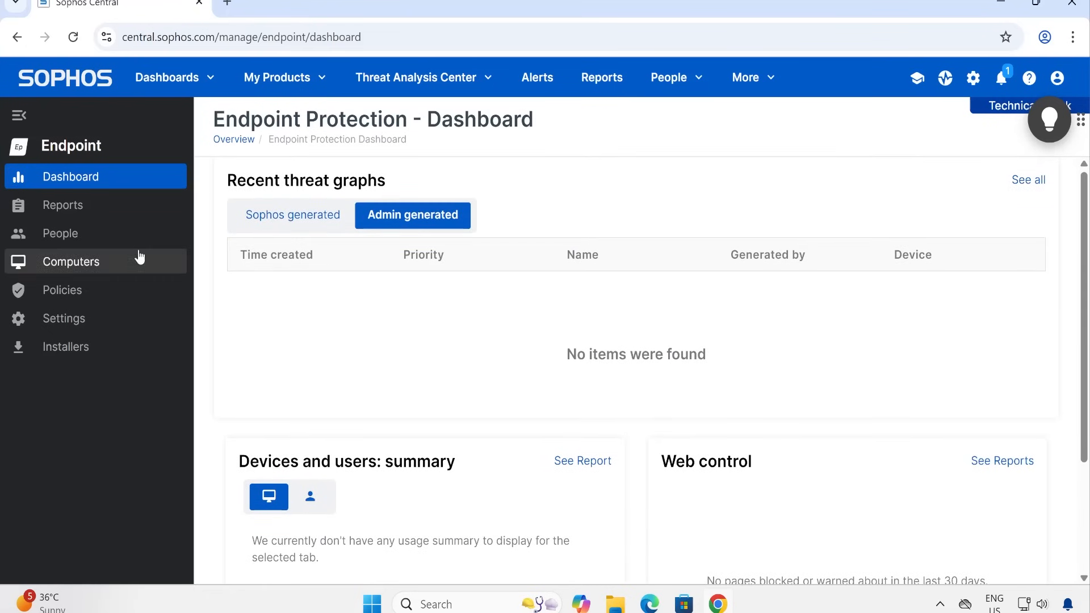
Browse the Endpoint Reports list, then show the People list with its single user
{"action": "left_click", "coordinate": [102, 207]}
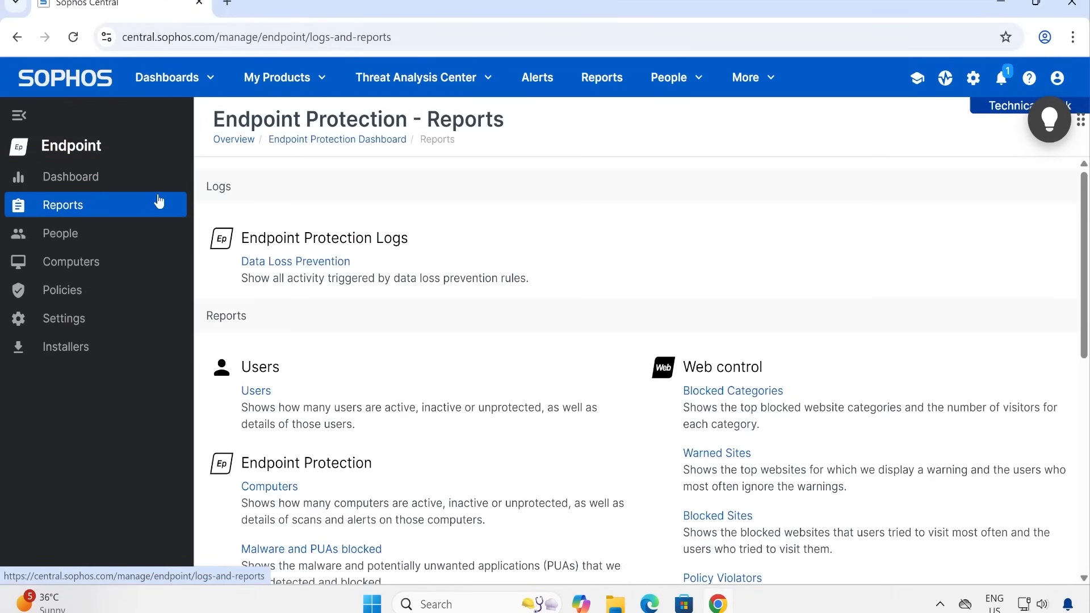
{"action": "scroll", "coordinate": [495, 345], "scroll_direction": "down", "scroll_amount": 1}
{"action": "scroll", "coordinate": [488, 344], "scroll_direction": "down", "scroll_amount": 4}
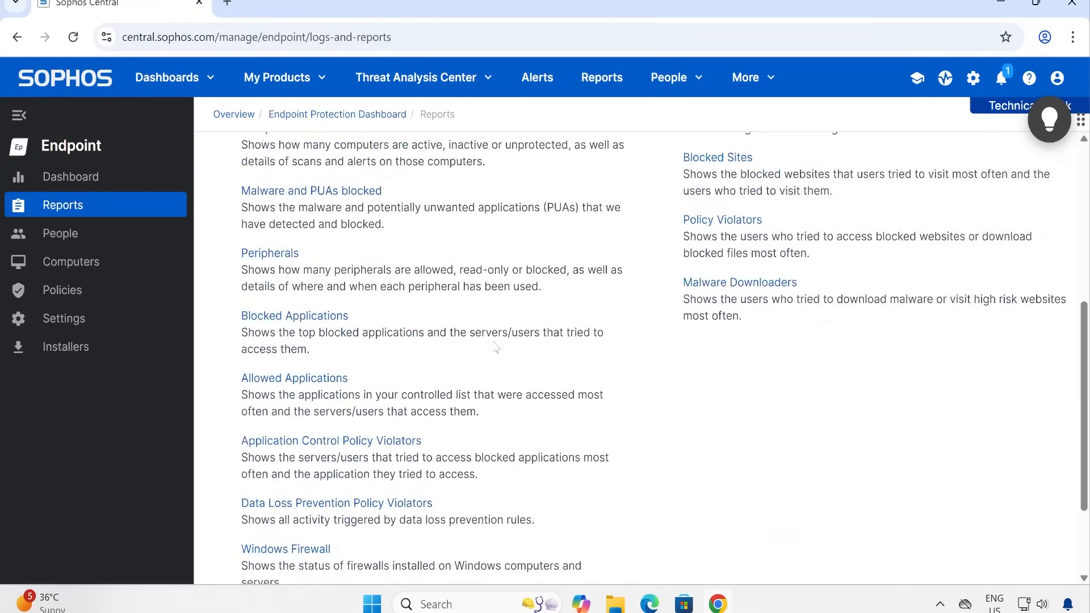
{"action": "scroll", "coordinate": [488, 344], "scroll_direction": "down", "scroll_amount": 2}
{"action": "scroll", "coordinate": [488, 344], "scroll_direction": "up", "scroll_amount": 6}
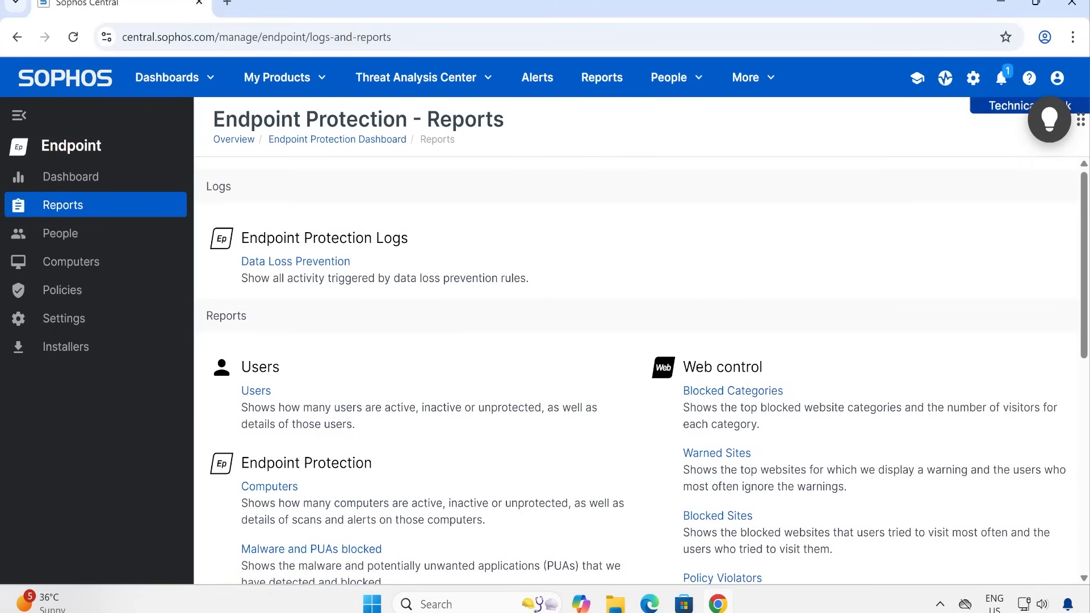
{"action": "scroll", "coordinate": [494, 404], "scroll_direction": "down", "scroll_amount": 2}
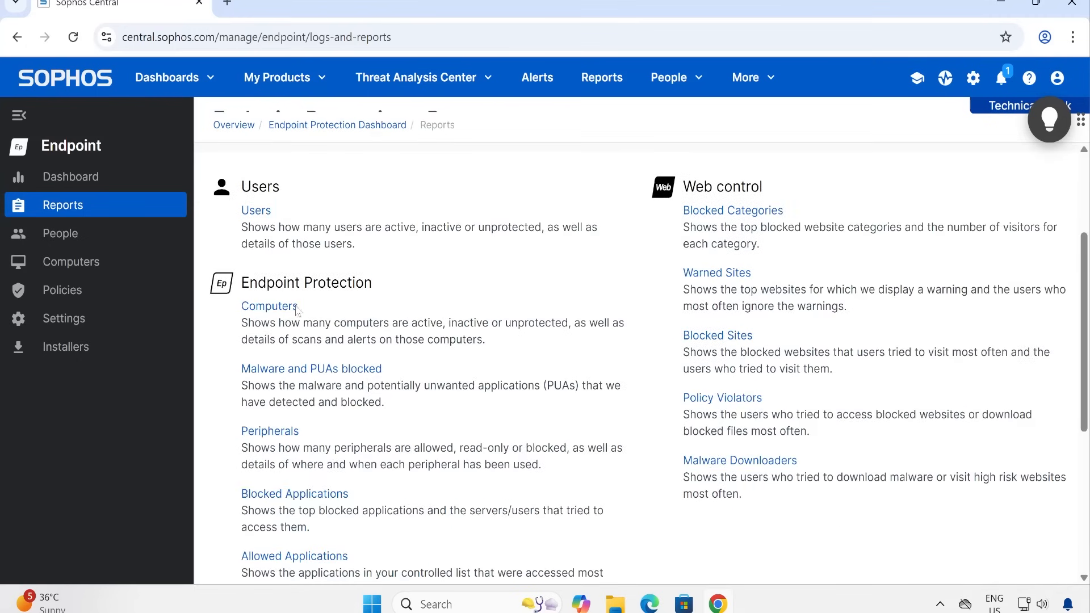
{"action": "scroll", "coordinate": [320, 301], "scroll_direction": "down", "scroll_amount": 1}
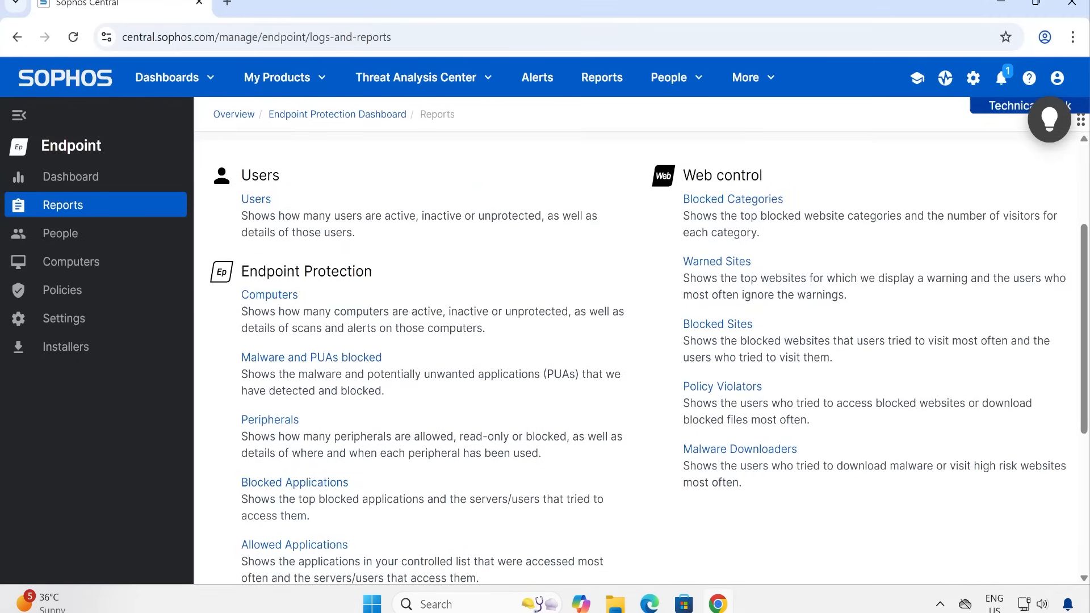
{"action": "left_click", "coordinate": [60, 234]}
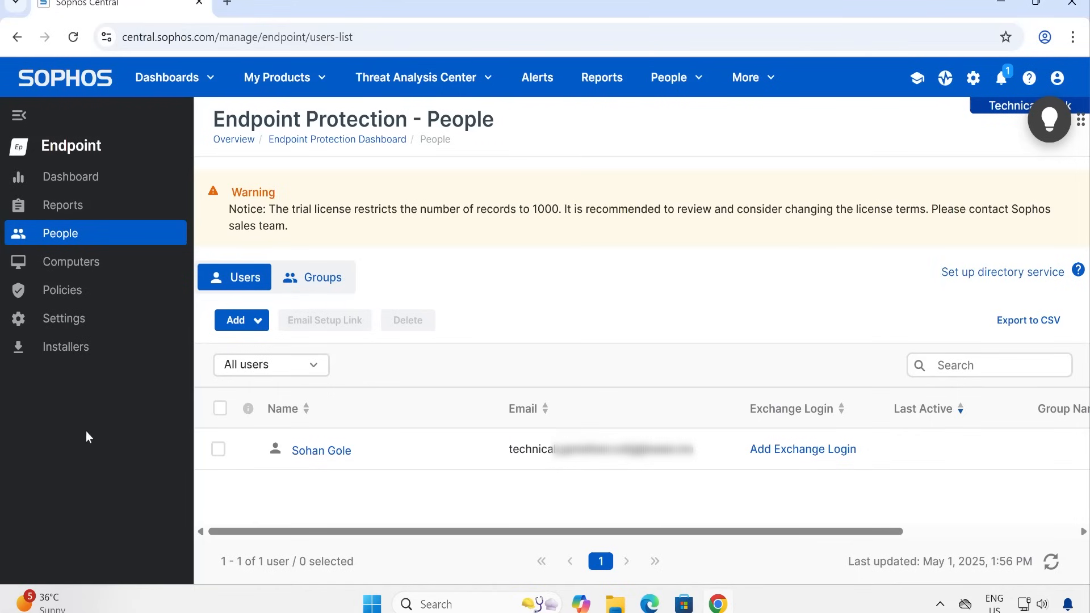
Show the Computers list, which reports no protected computers
{"action": "left_click", "coordinate": [108, 273]}
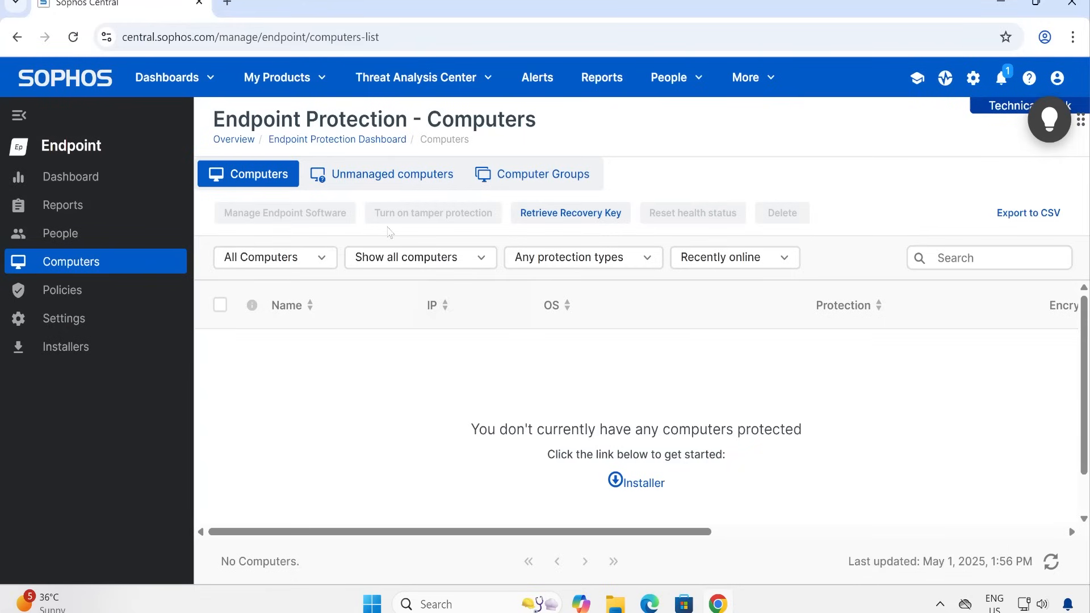
Check the empty Unmanaged computers list, then the empty Computer Groups list
{"action": "left_click", "coordinate": [391, 175]}
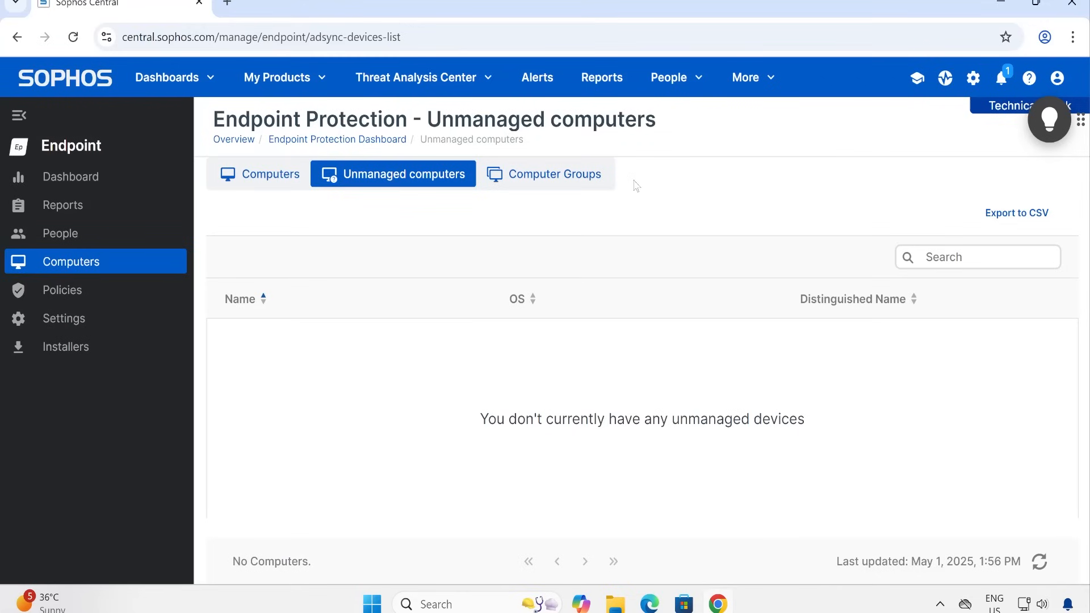
{"action": "left_click", "coordinate": [551, 169]}
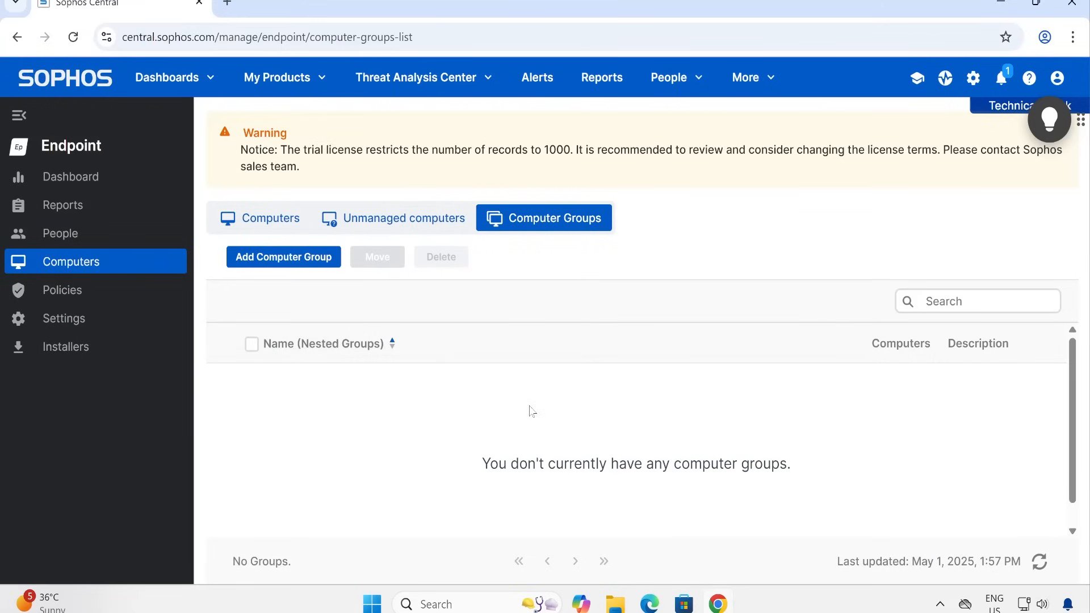
{"action": "left_click", "coordinate": [98, 292]}
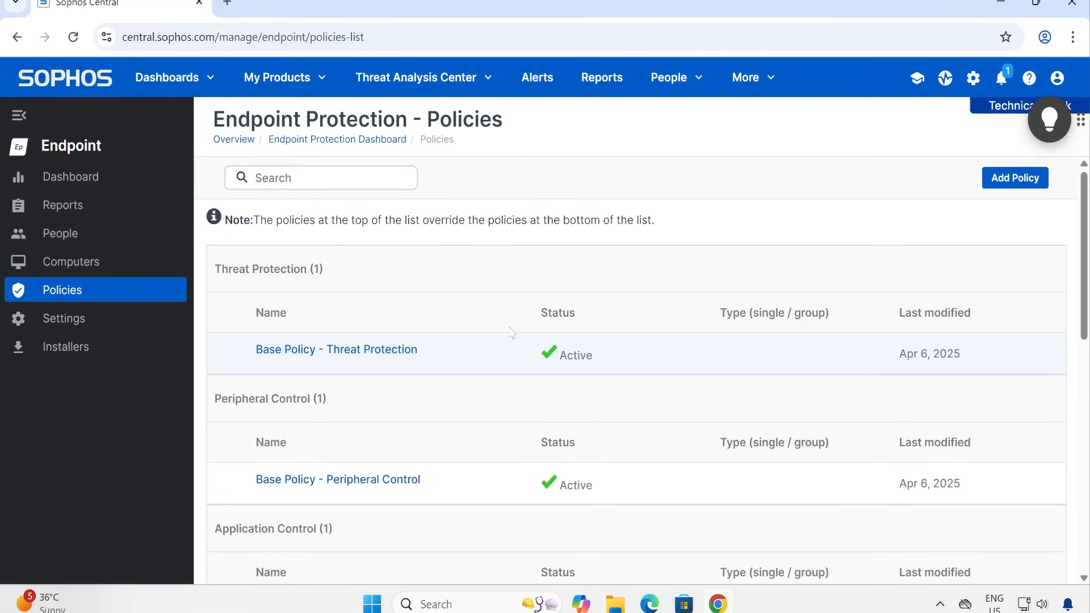
{"action": "scroll", "coordinate": [512, 333], "scroll_direction": "down", "scroll_amount": 1}
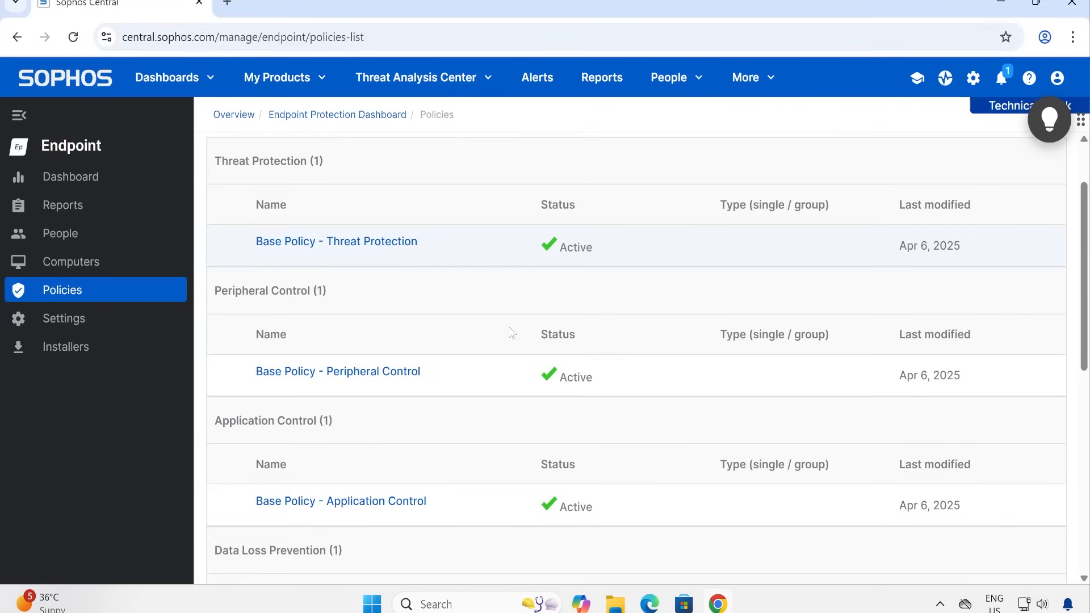
{"action": "scroll", "coordinate": [511, 333], "scroll_direction": "up", "scroll_amount": 1}
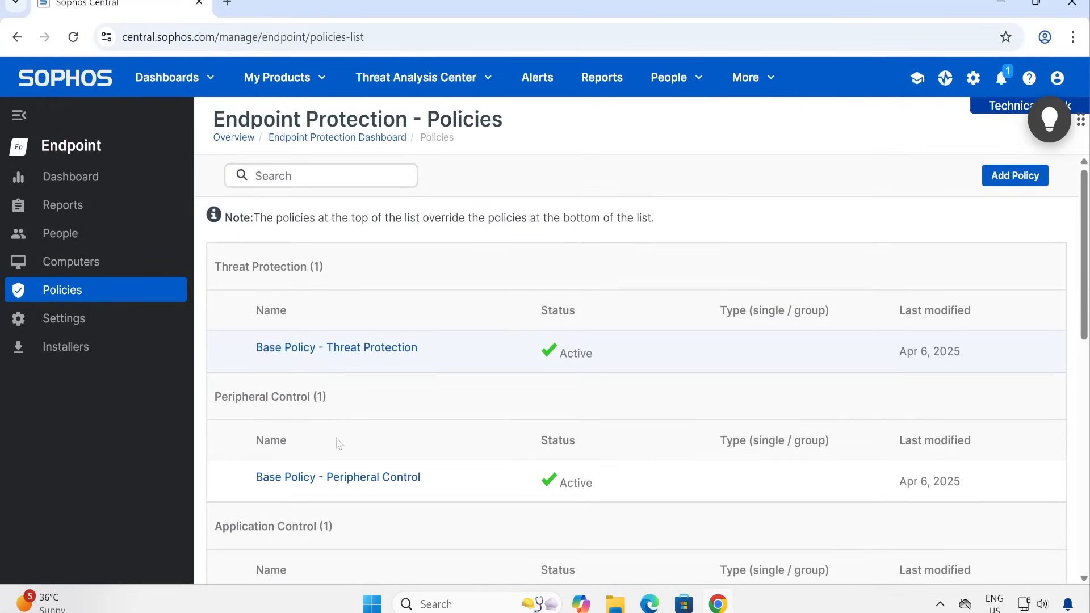
{"action": "scroll", "coordinate": [458, 440], "scroll_direction": "down", "scroll_amount": 1}
{"action": "scroll", "coordinate": [457, 438], "scroll_direction": "up", "scroll_amount": 1}
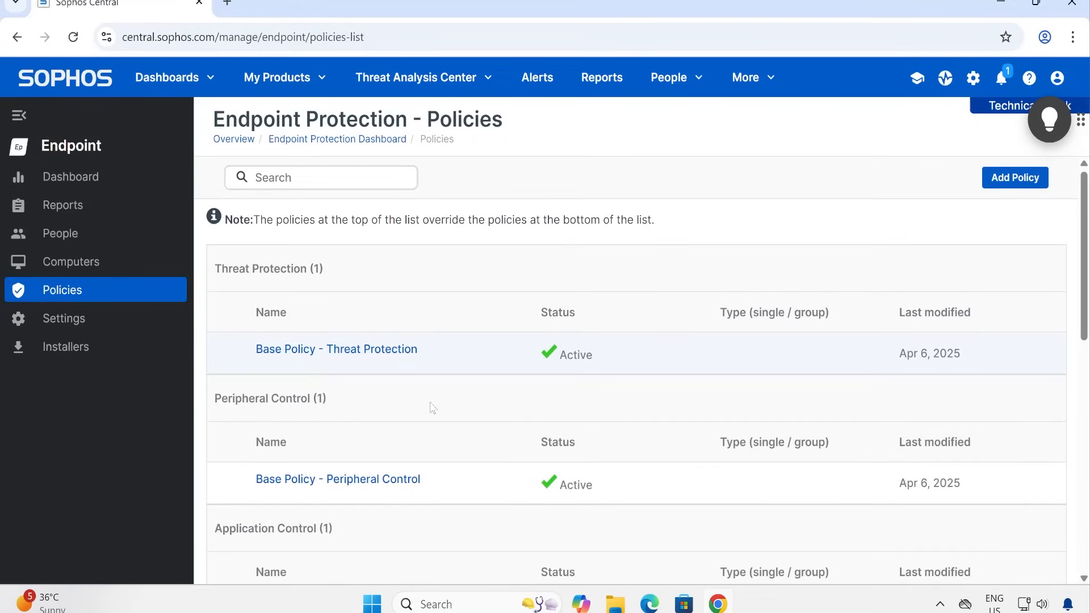
{"action": "scroll", "coordinate": [432, 408], "scroll_direction": "down", "scroll_amount": 2}
{"action": "scroll", "coordinate": [432, 408], "scroll_direction": "down", "scroll_amount": 2}
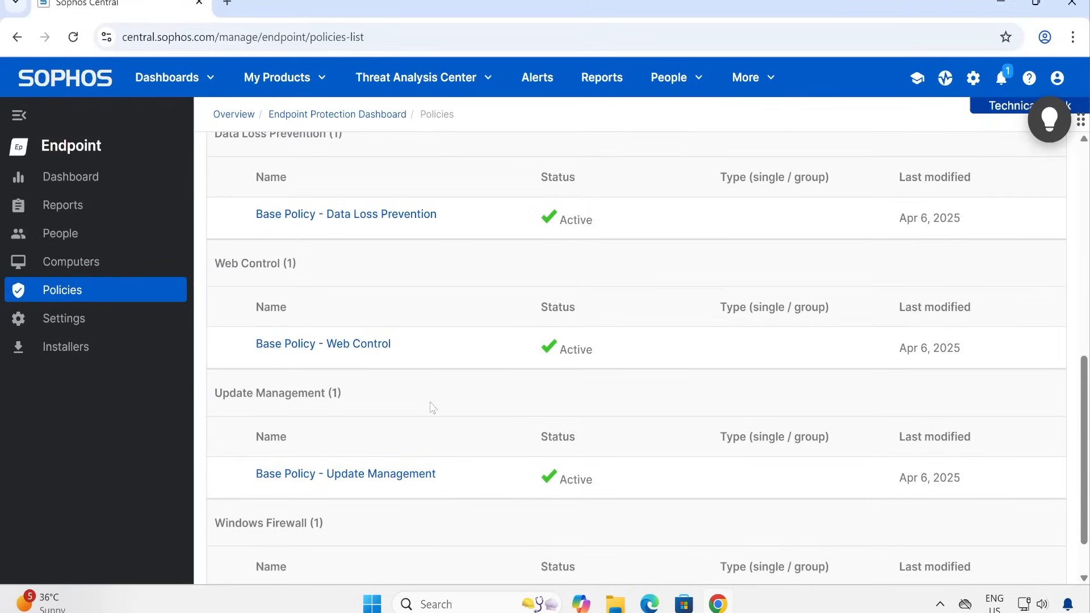
{"action": "scroll", "coordinate": [432, 411], "scroll_direction": "down", "scroll_amount": 1}
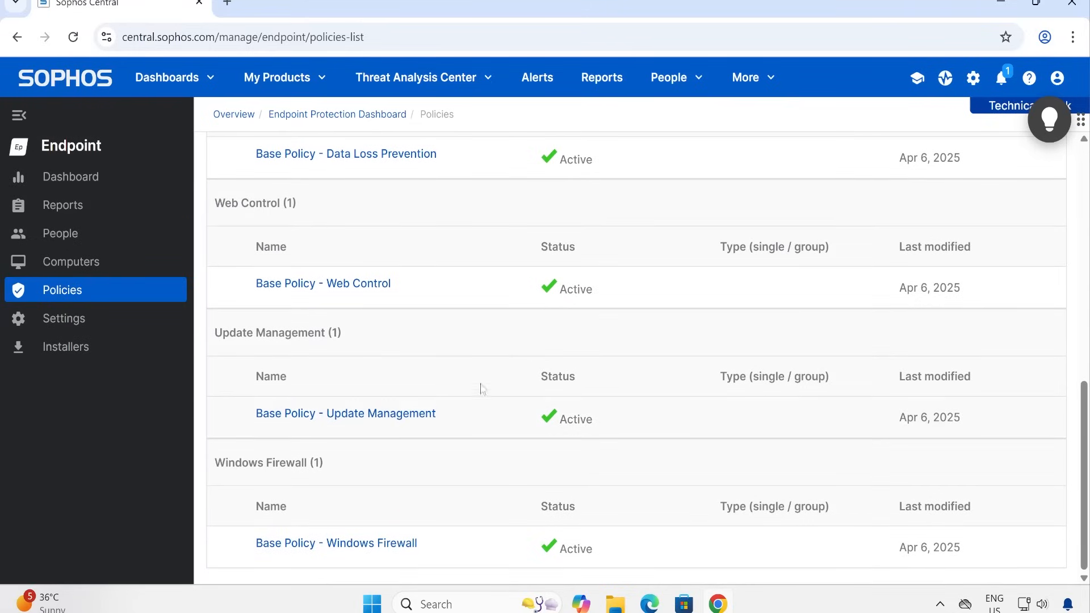
{"action": "scroll", "coordinate": [457, 481], "scroll_direction": "up", "scroll_amount": 3}
{"action": "scroll", "coordinate": [455, 484], "scroll_direction": "up", "scroll_amount": 3}
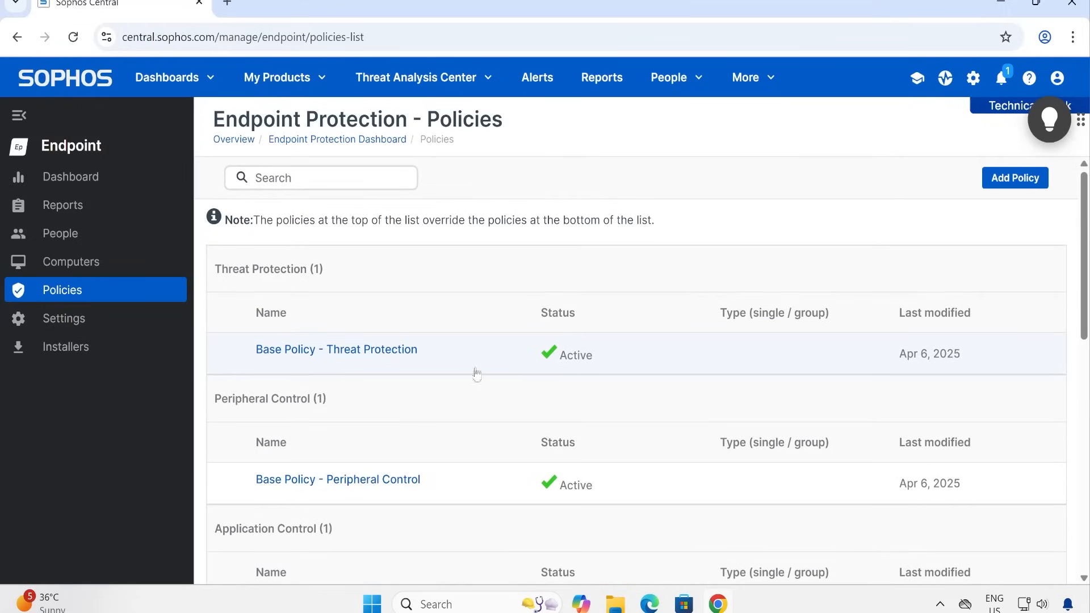
Review the Endpoint general settings from Administration down to Removal of Inactive Devices
{"action": "left_click", "coordinate": [106, 319]}
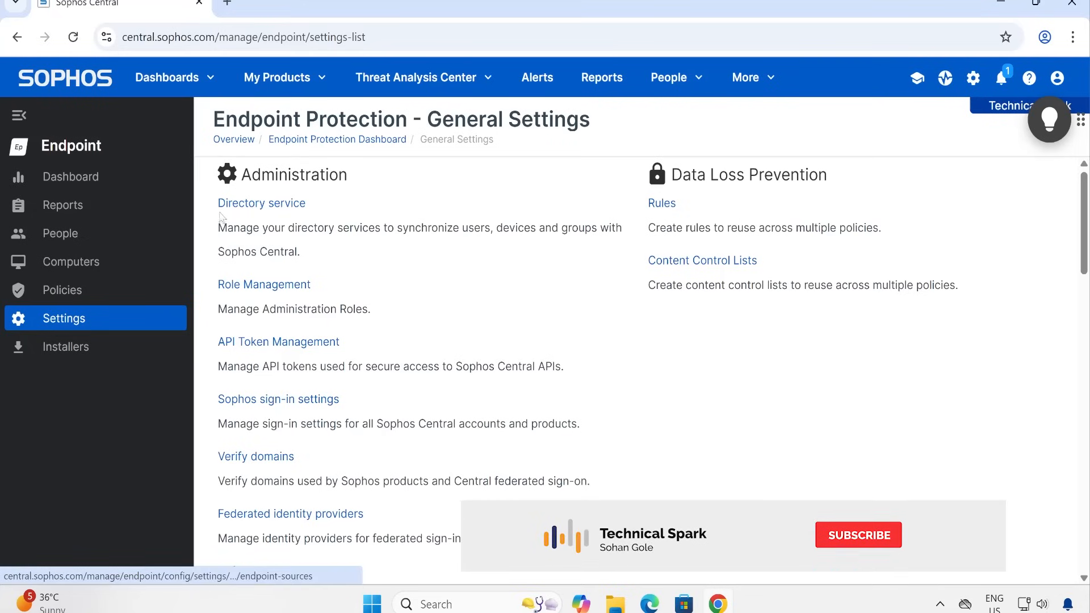
{"action": "left_click_drag", "start_coordinate": [306, 205], "coordinate": [217, 211]}
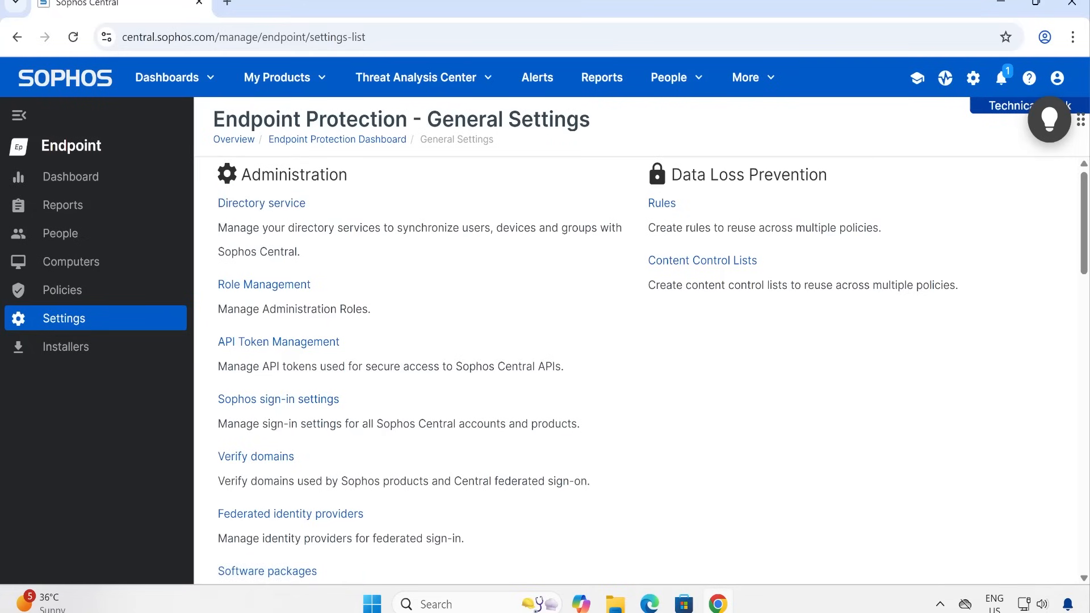
{"action": "left_click", "coordinate": [356, 248]}
{"action": "scroll", "coordinate": [357, 260], "scroll_direction": "down", "scroll_amount": 1}
{"action": "scroll", "coordinate": [357, 261], "scroll_direction": "down", "scroll_amount": 2}
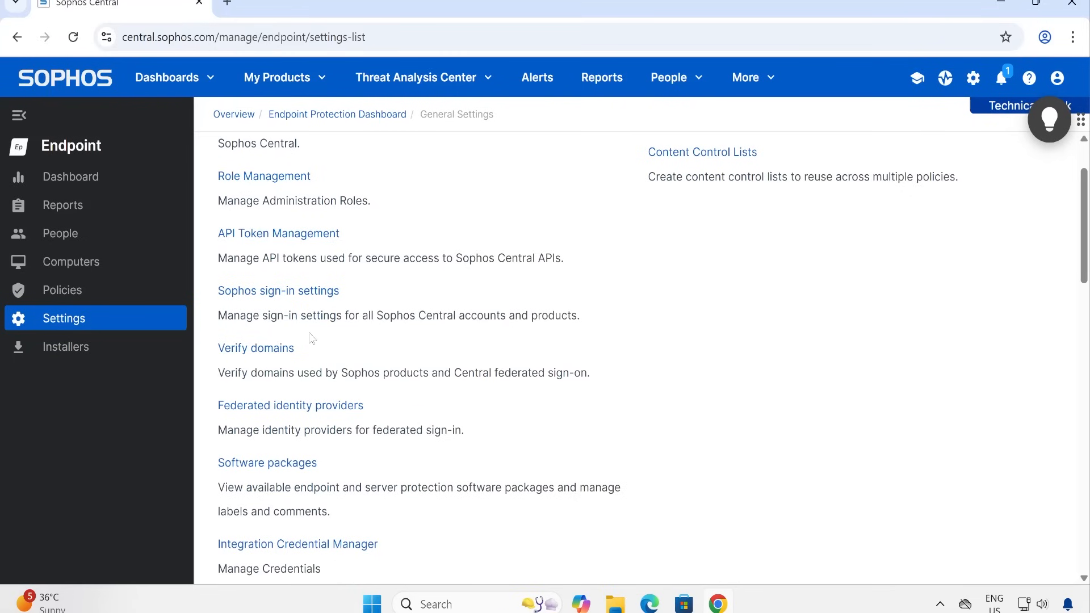
{"action": "scroll", "coordinate": [376, 345], "scroll_direction": "down", "scroll_amount": 4}
{"action": "scroll", "coordinate": [376, 344], "scroll_direction": "down", "scroll_amount": 2}
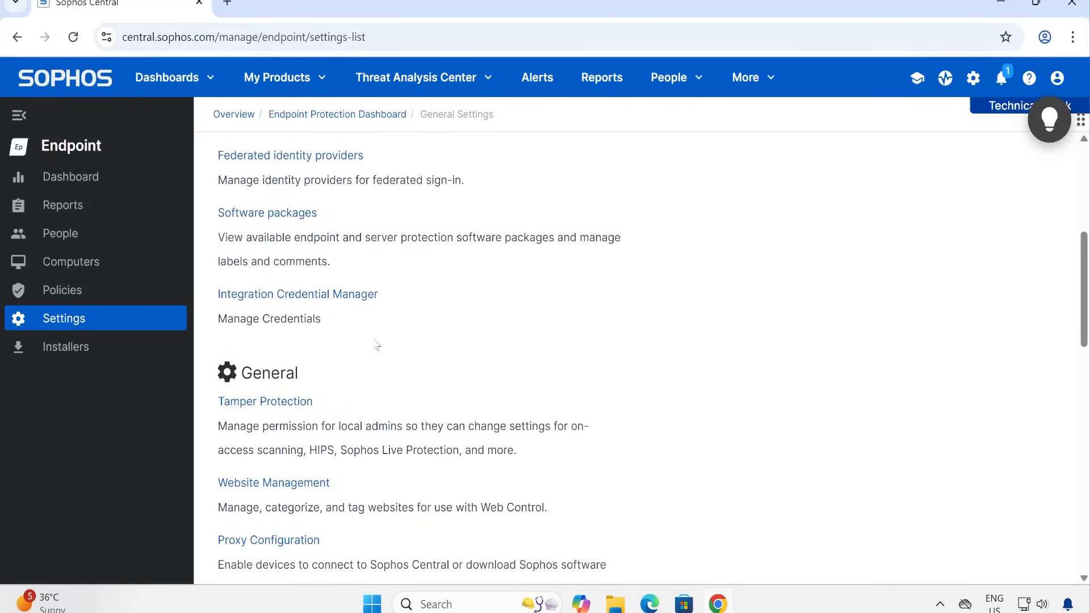
{"action": "scroll", "coordinate": [376, 344], "scroll_direction": "down", "scroll_amount": 2}
{"action": "scroll", "coordinate": [375, 345], "scroll_direction": "down", "scroll_amount": 5}
{"action": "scroll", "coordinate": [375, 345], "scroll_direction": "down", "scroll_amount": 5}
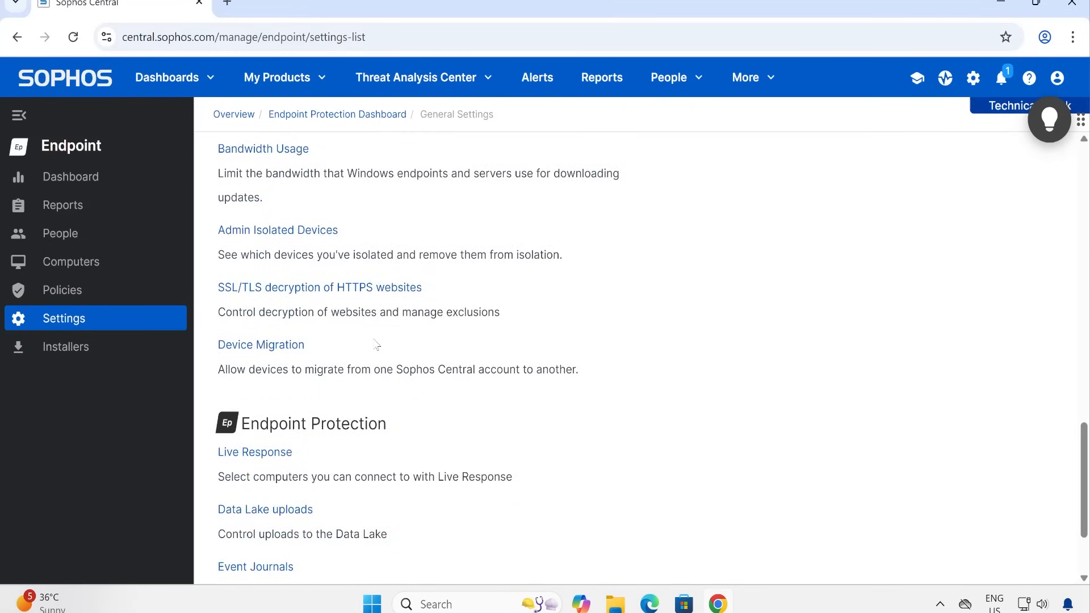
{"action": "scroll", "coordinate": [376, 345], "scroll_direction": "down", "scroll_amount": 3}
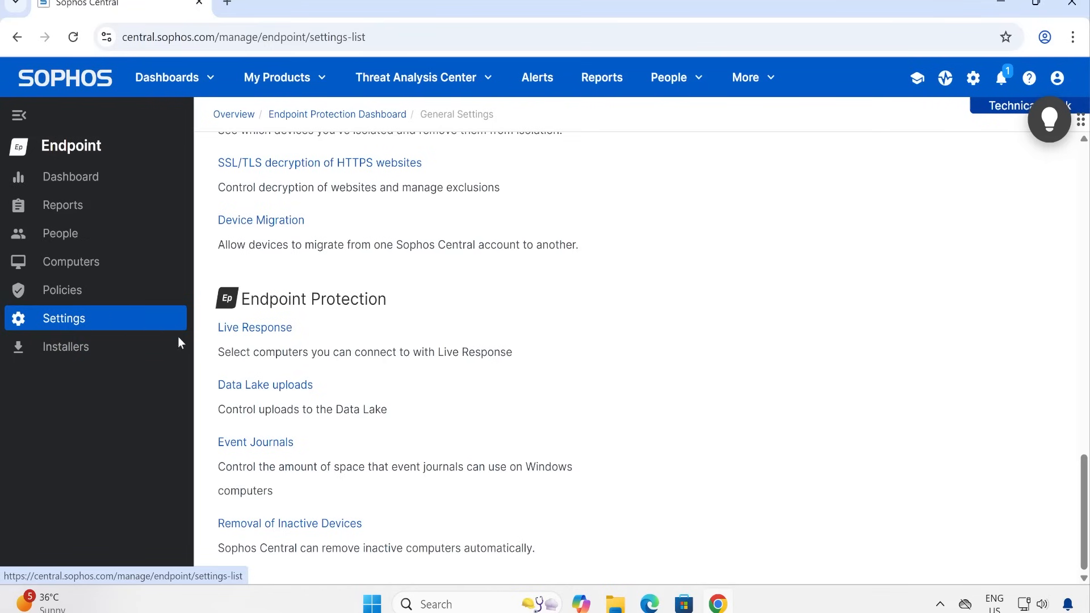
Show the Endpoint Installers page with the complete Windows installer download
{"action": "left_click", "coordinate": [72, 352]}
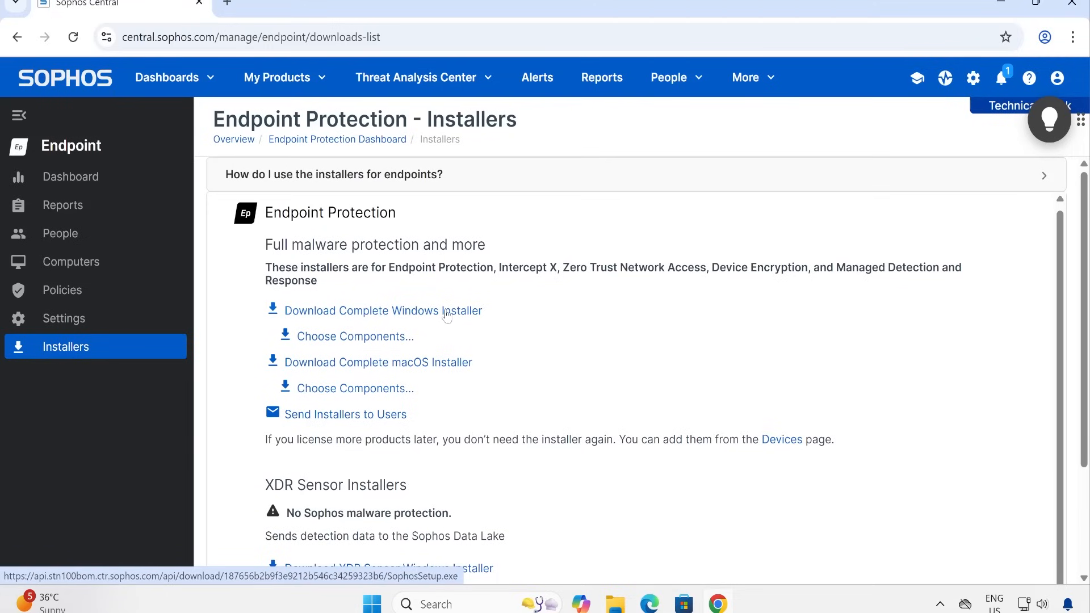
{"action": "scroll", "coordinate": [410, 367], "scroll_direction": "down", "scroll_amount": 2}
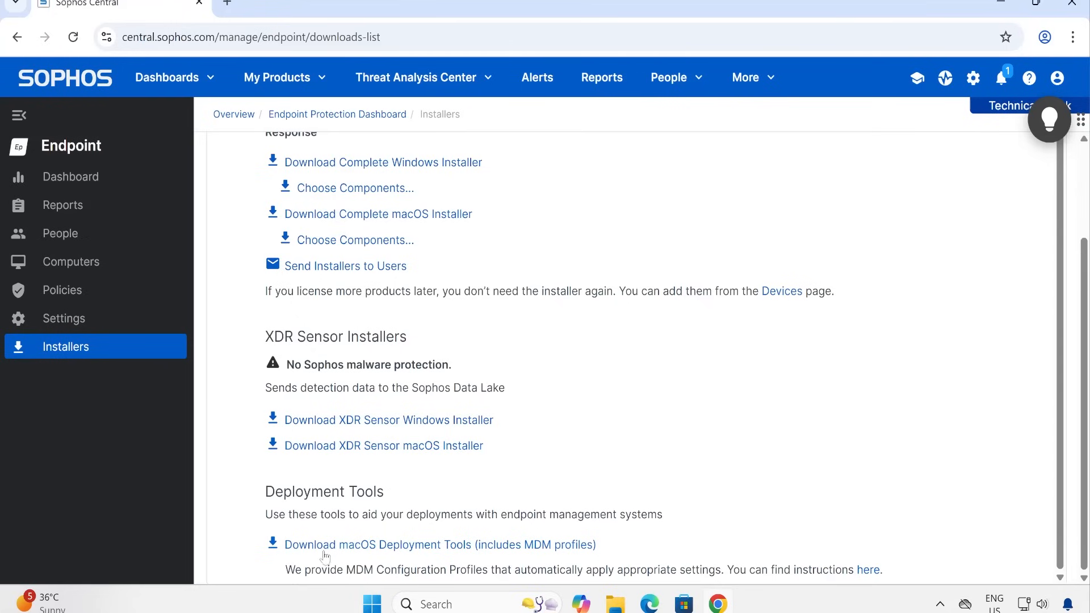
{"action": "scroll", "coordinate": [469, 533], "scroll_direction": "up", "scroll_amount": 2}
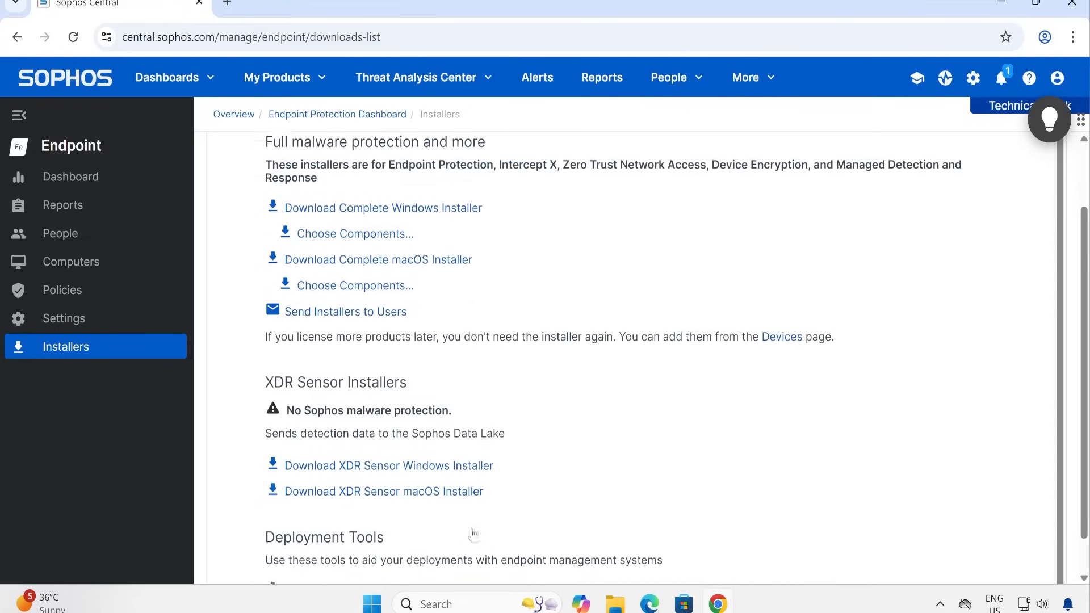
Toggle the Windows installer's Intercept X between XDR Sensor and Detection and Protection, then dismiss the options
{"action": "left_click", "coordinate": [362, 277]}
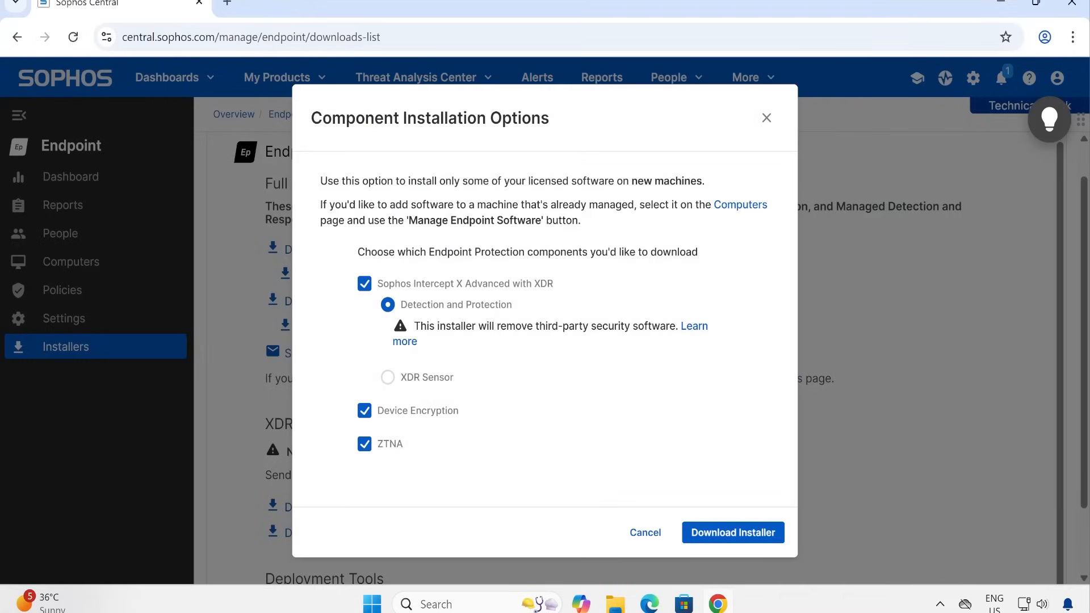
{"action": "left_click", "coordinate": [414, 383]}
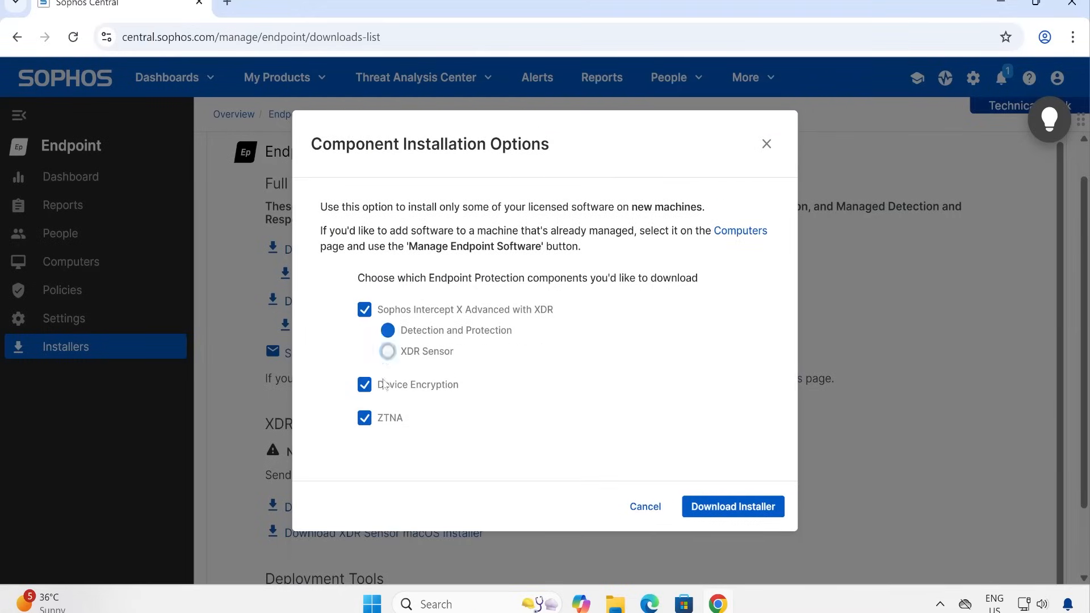
{"action": "left_click", "coordinate": [402, 333]}
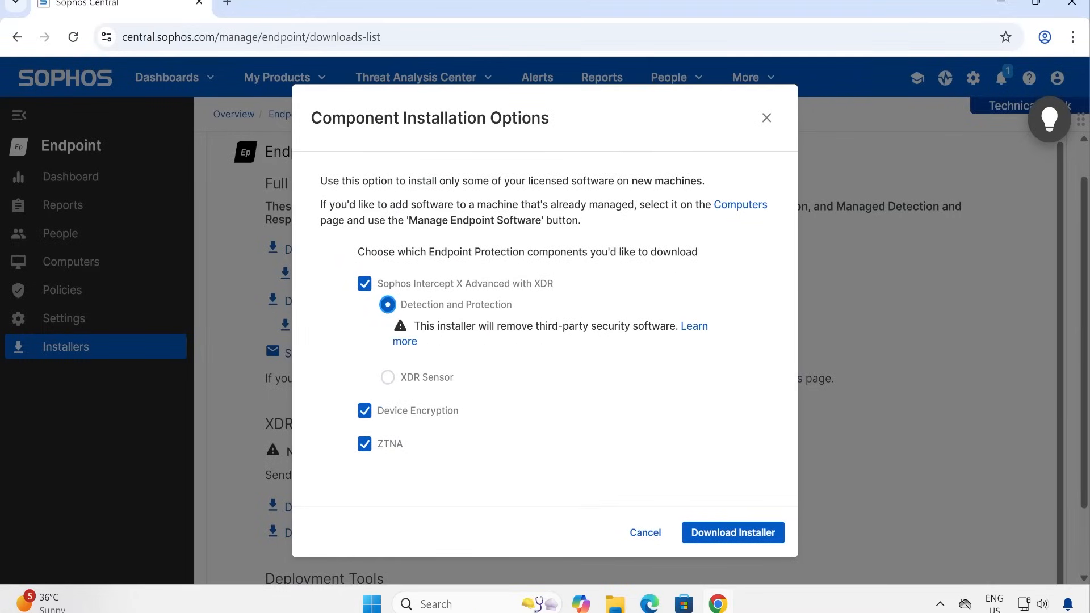
{"action": "left_click", "coordinate": [766, 118]}
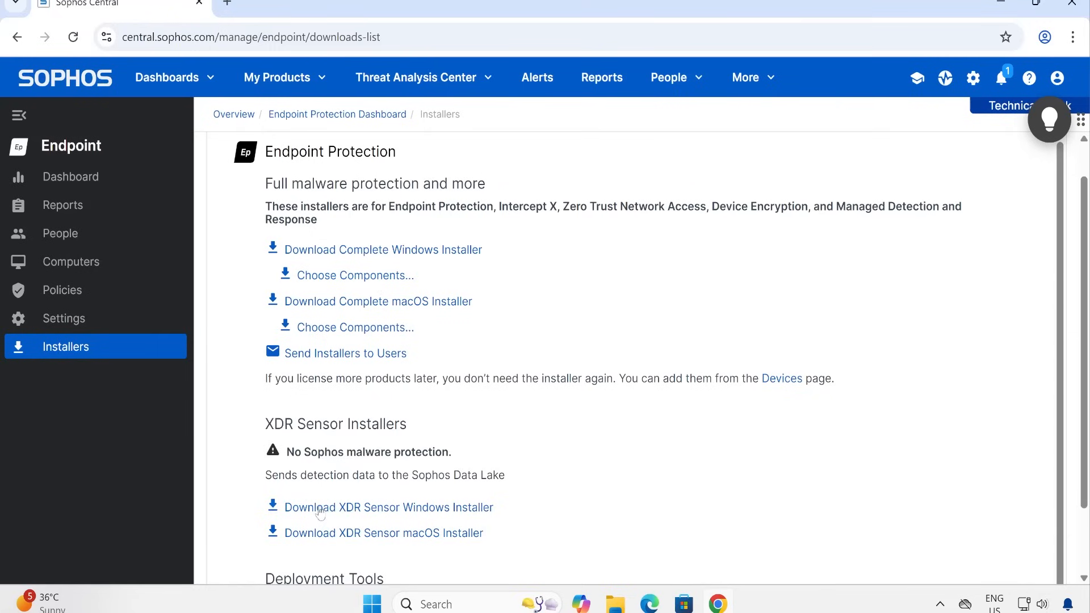
Reopen the Windows component options and leave Intercept X set to XDR Sensor
{"action": "left_click", "coordinate": [347, 277]}
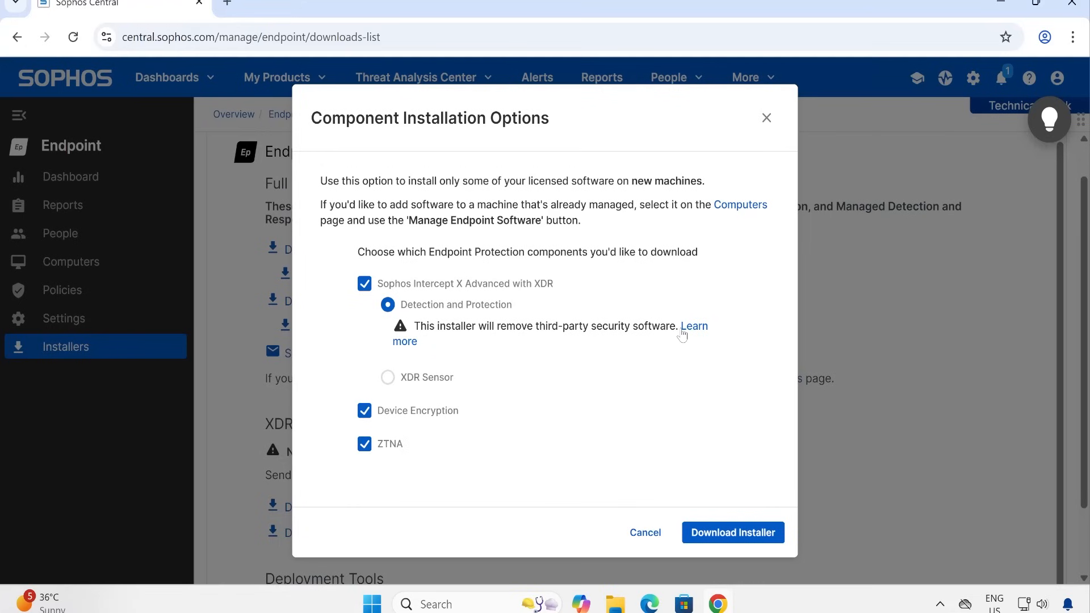
{"action": "left_click", "coordinate": [436, 388]}
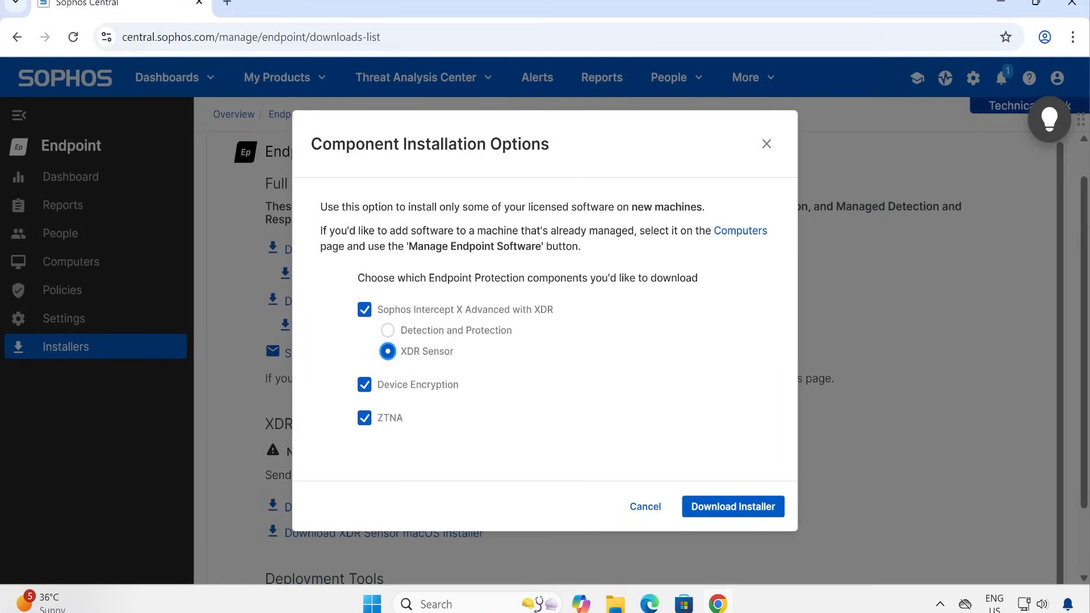
{"action": "left_click", "coordinate": [456, 330]}
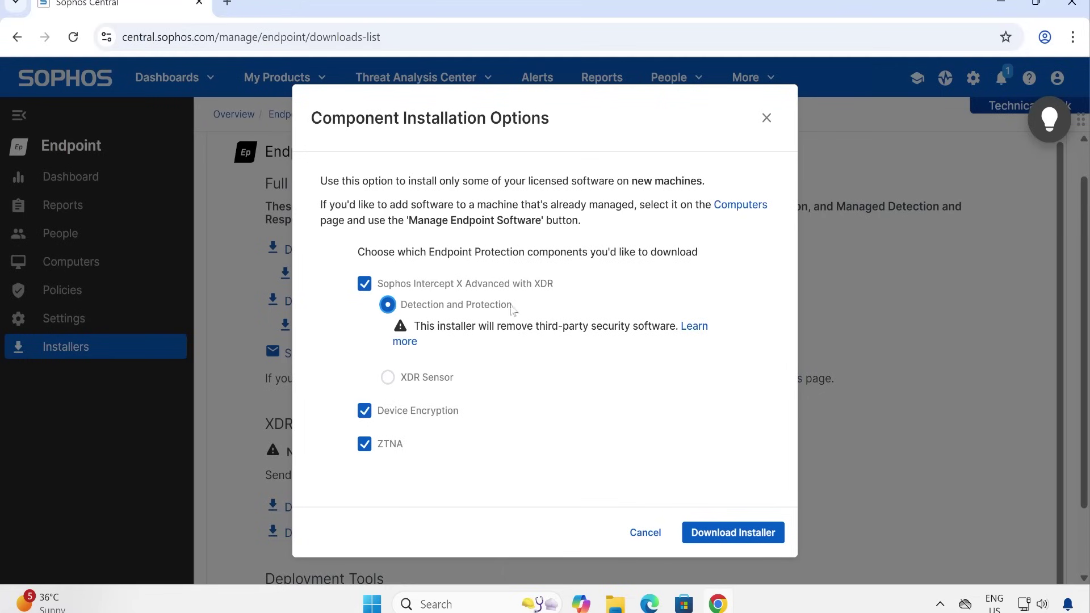
{"action": "left_click", "coordinate": [424, 380]}
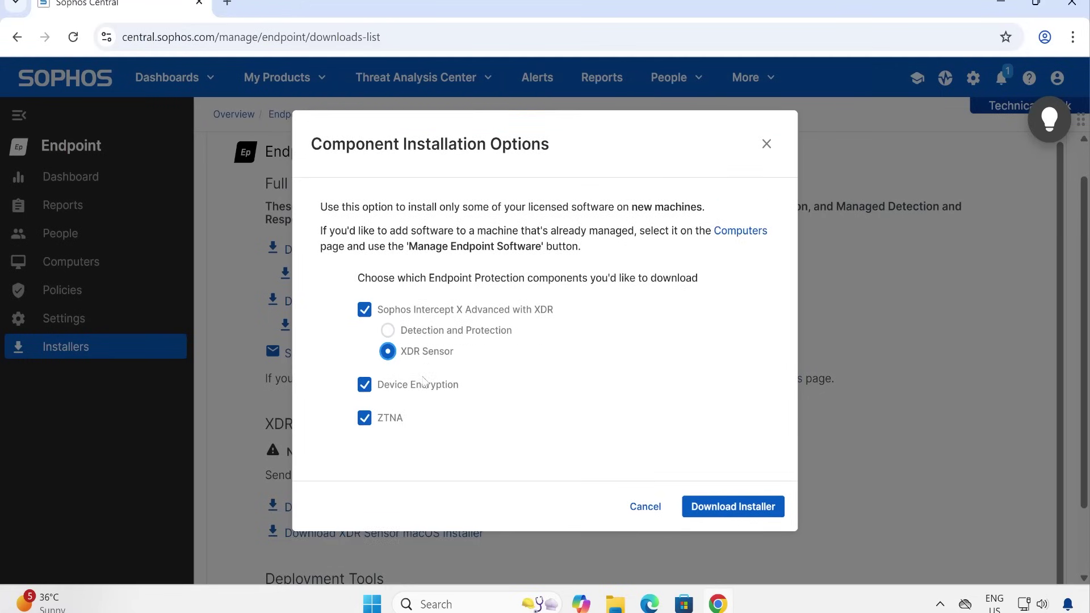
Cancel the component options without downloading and return to the Endpoint Protection dashboard
{"action": "left_click", "coordinate": [645, 531]}
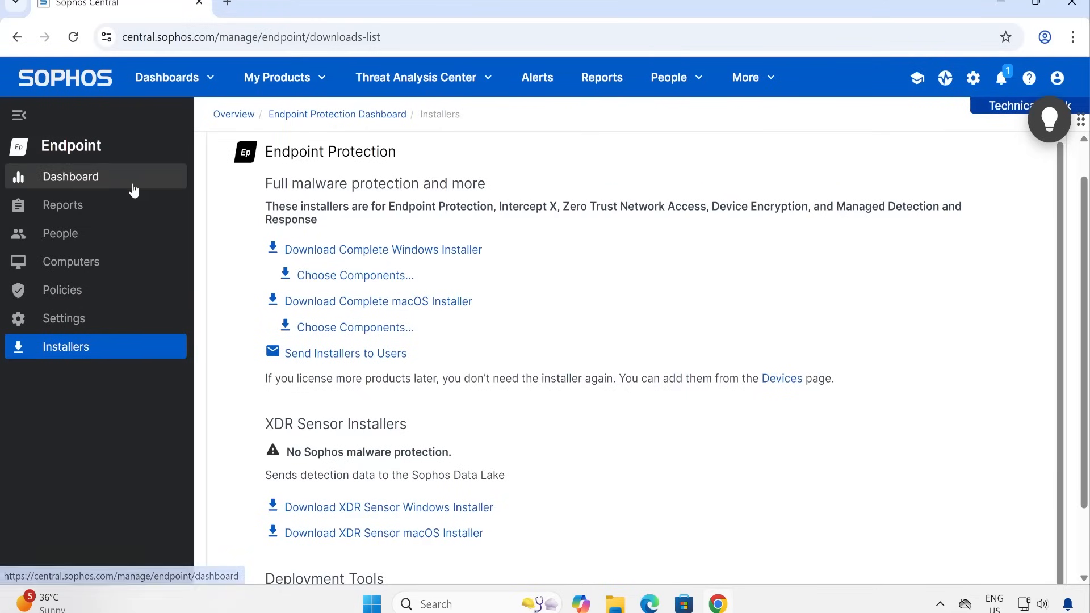
{"action": "left_click", "coordinate": [133, 189]}
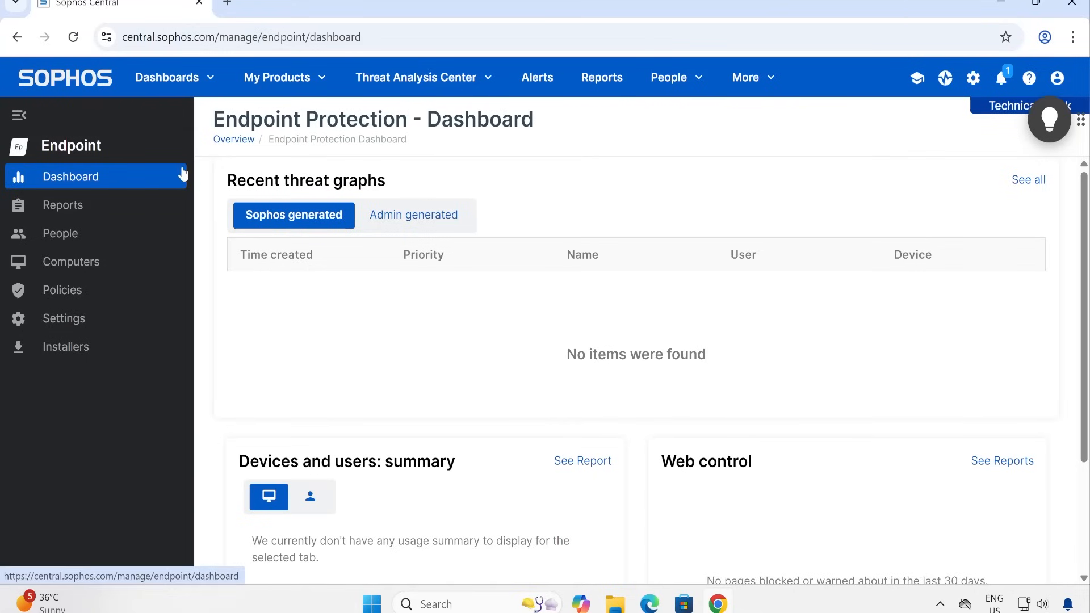
{"action": "scroll", "coordinate": [598, 443], "scroll_direction": "down", "scroll_amount": 2}
{"action": "scroll", "coordinate": [598, 442], "scroll_direction": "up", "scroll_amount": 2}
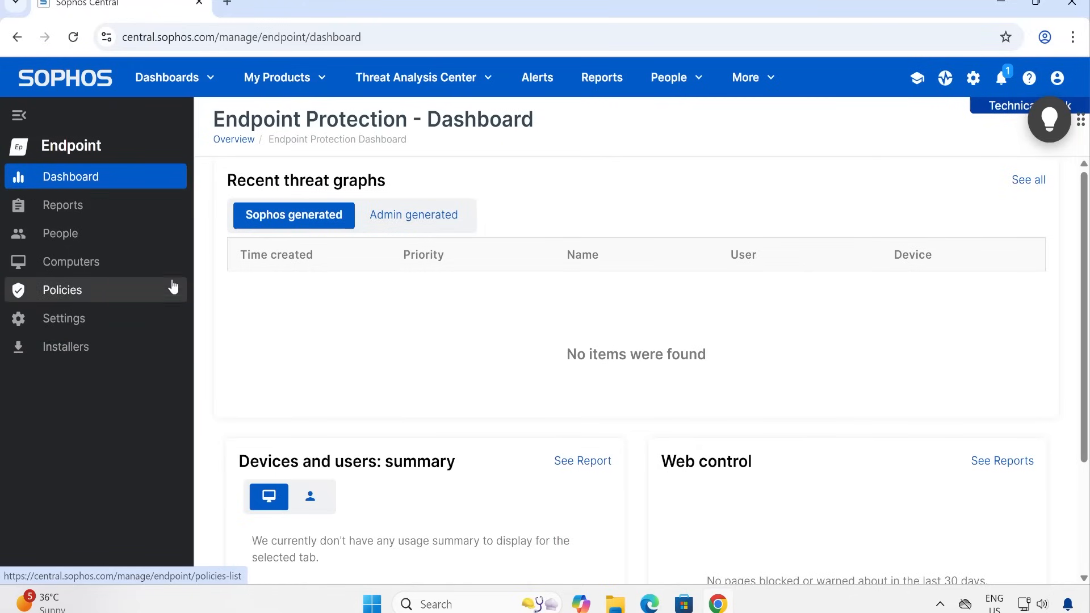
{"action": "left_click", "coordinate": [156, 205]}
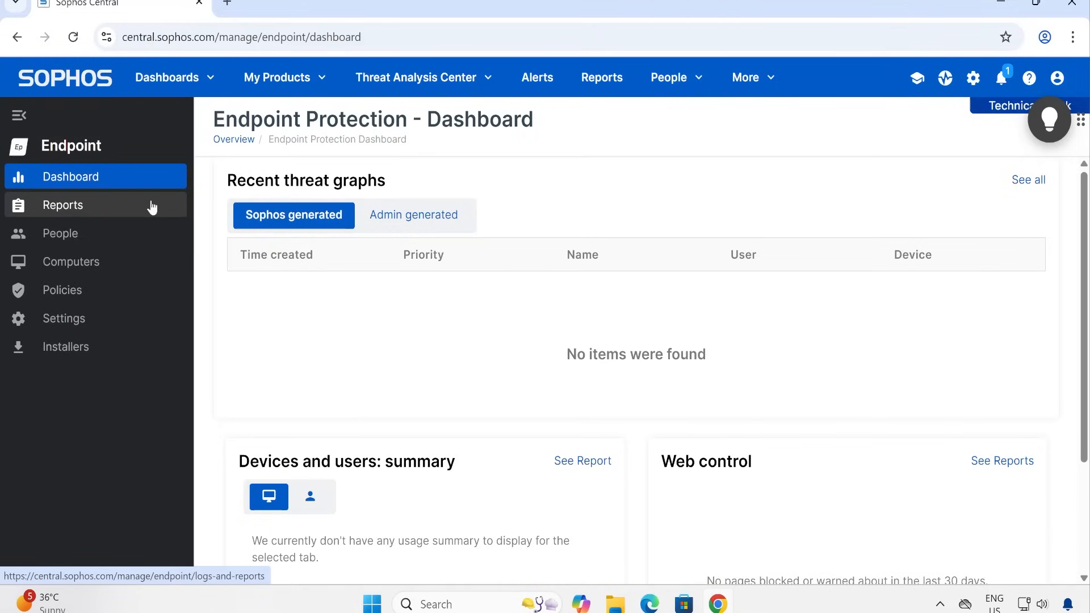